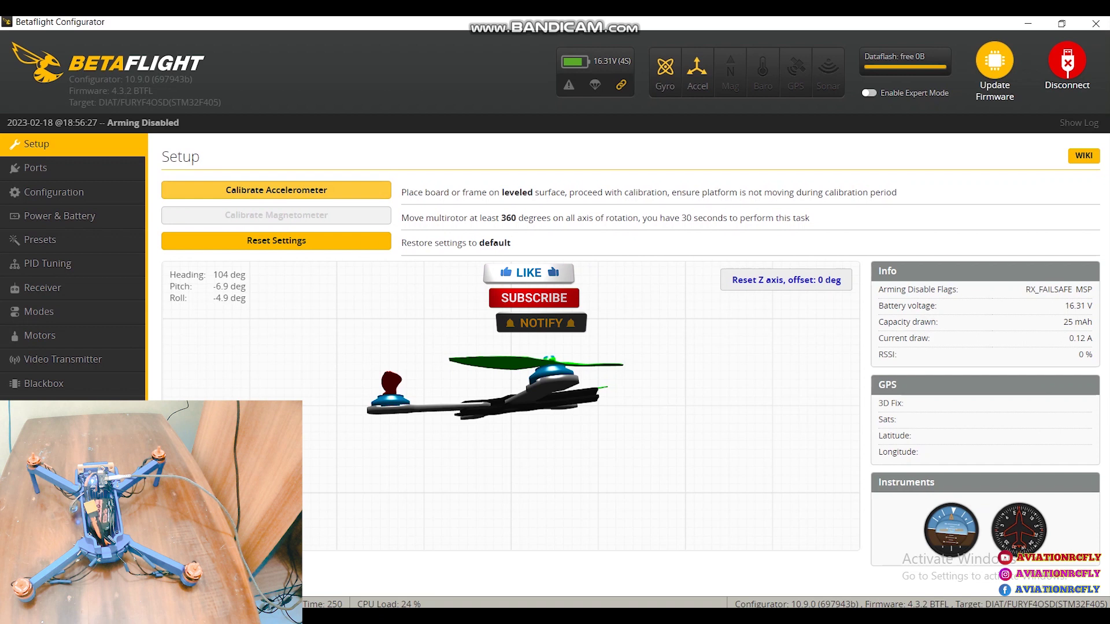
Calibrate the accelerometer with the quadcopter on a level surface
click(276, 189)
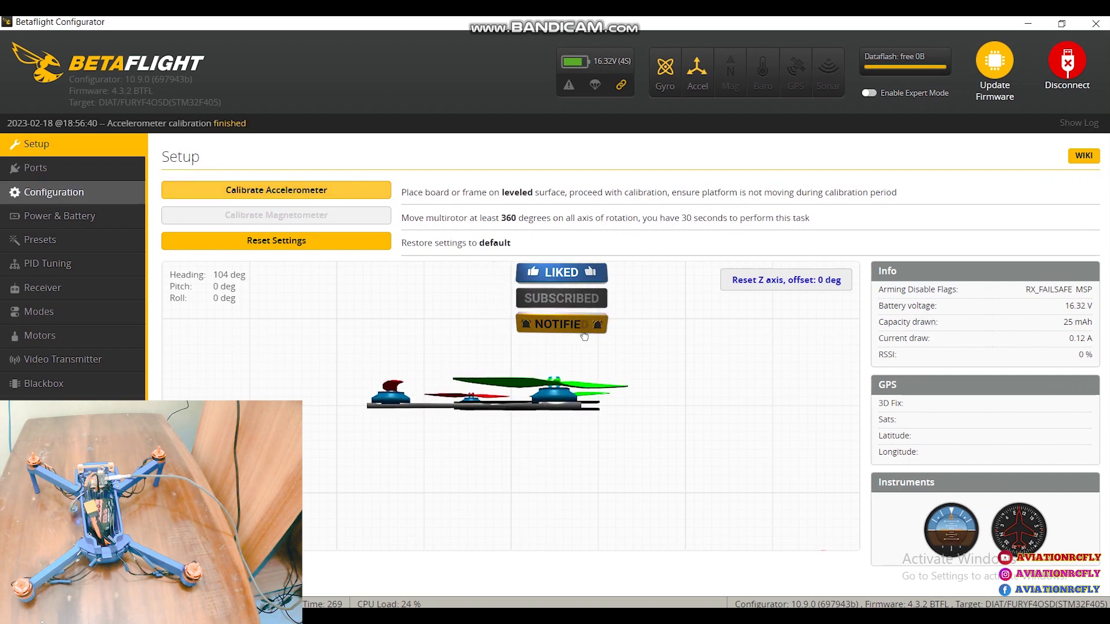
Test motors 1 and 2 at 1028 and motors 3 and 4 at 1042 individually, enabling motor control for the test and disabling it at the end
click(40, 336)
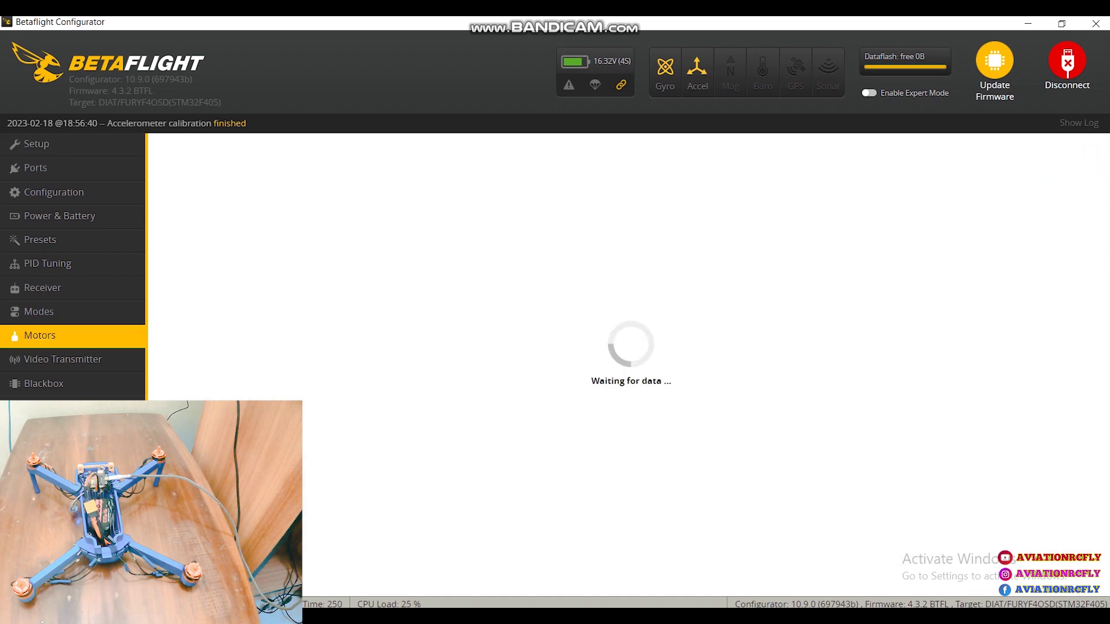
scroll(636, 346, down, 1)
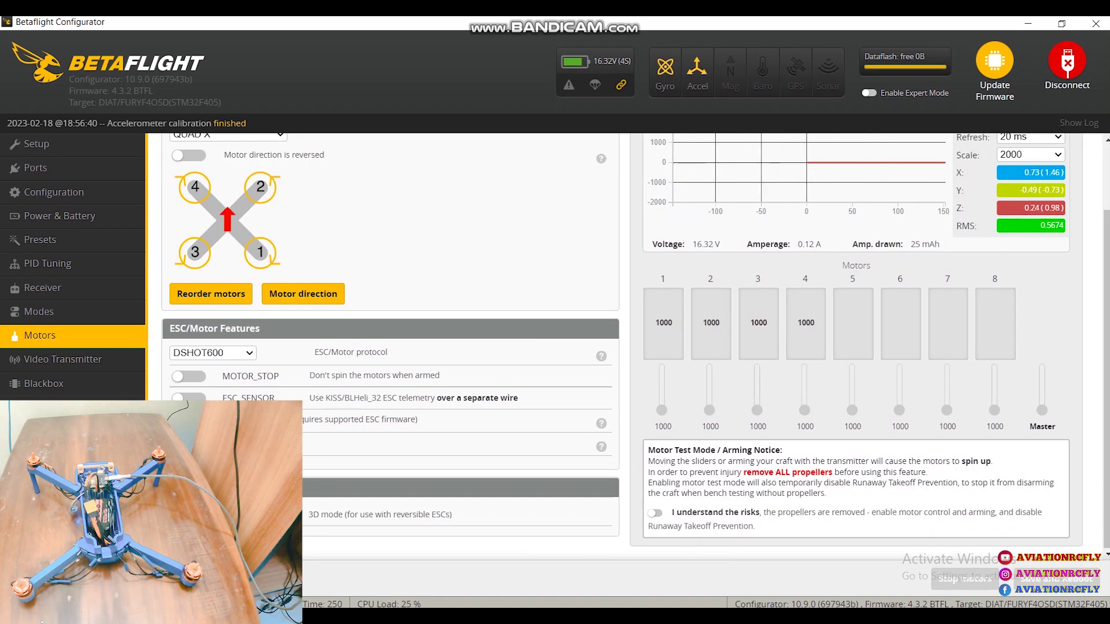
click(655, 512)
drag(661, 410, 661, 409)
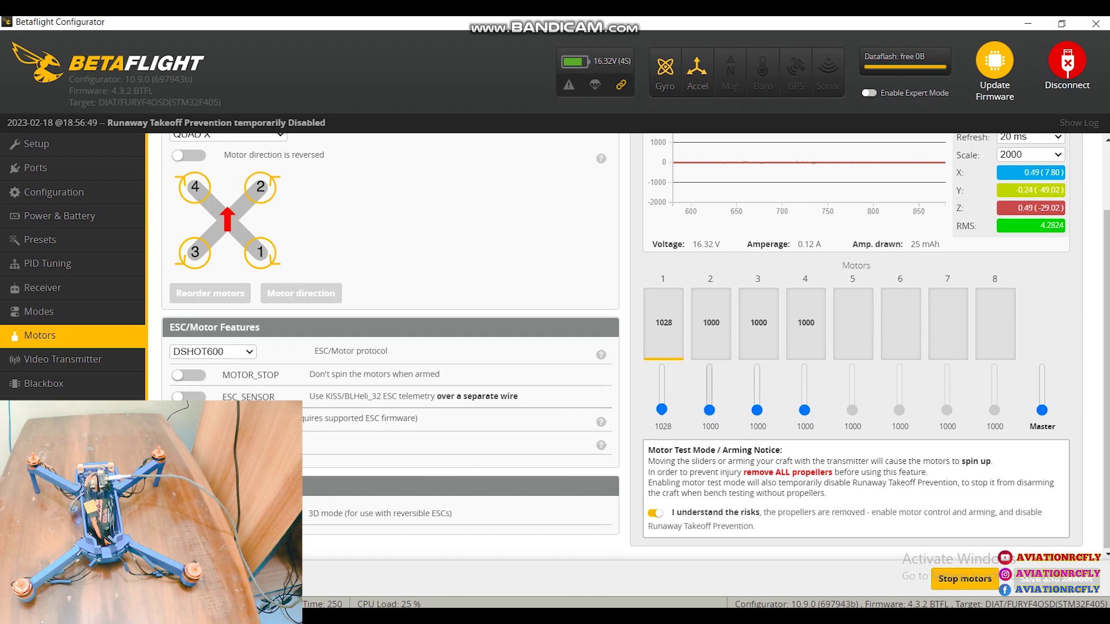
drag(661, 410, 709, 408)
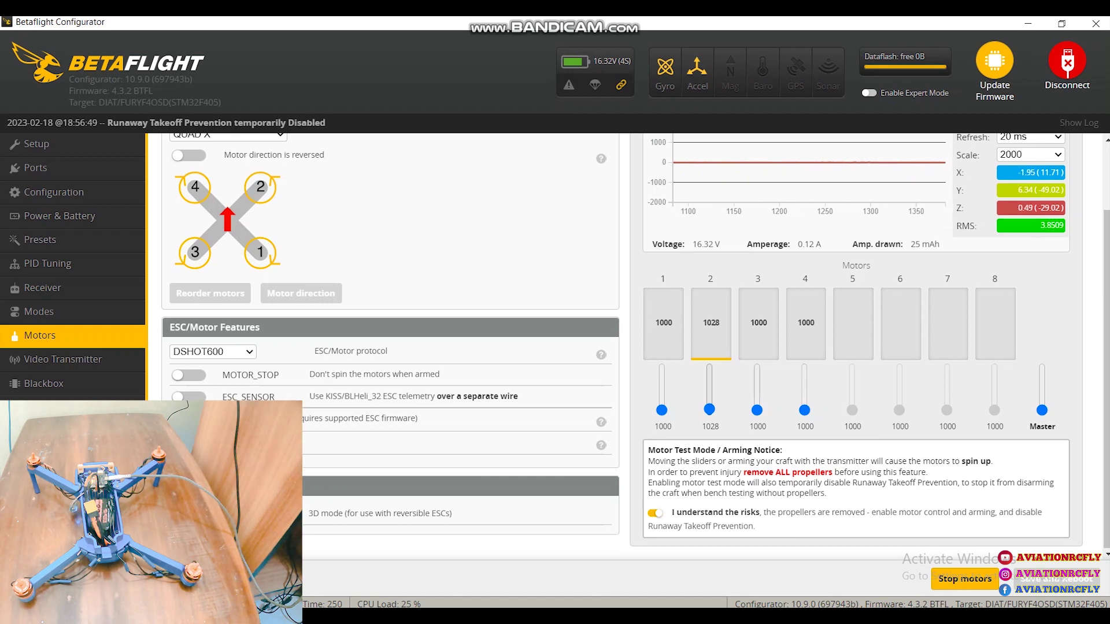
drag(709, 410, 757, 408)
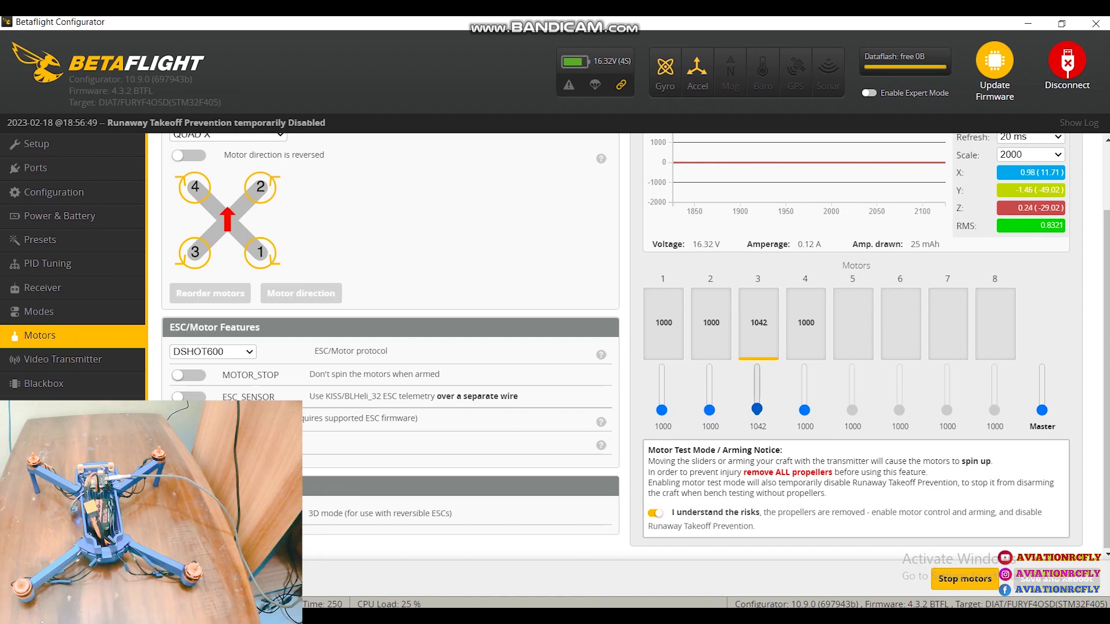
drag(757, 409, 804, 408)
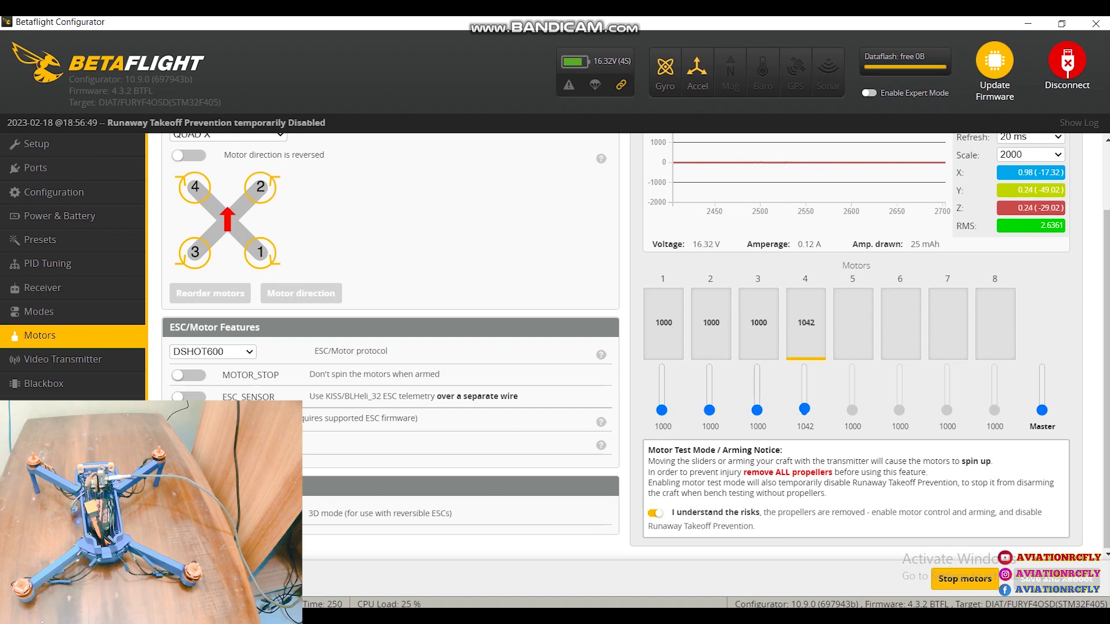
drag(804, 409, 804, 414)
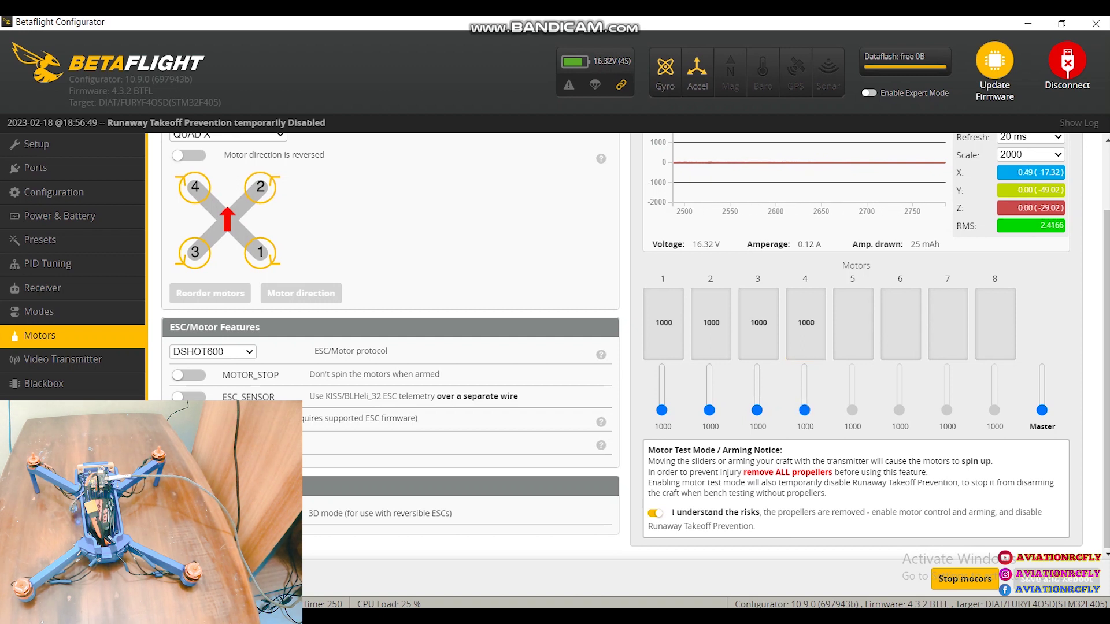
scroll(635, 345, up, 2)
scroll(635, 346, down, 1)
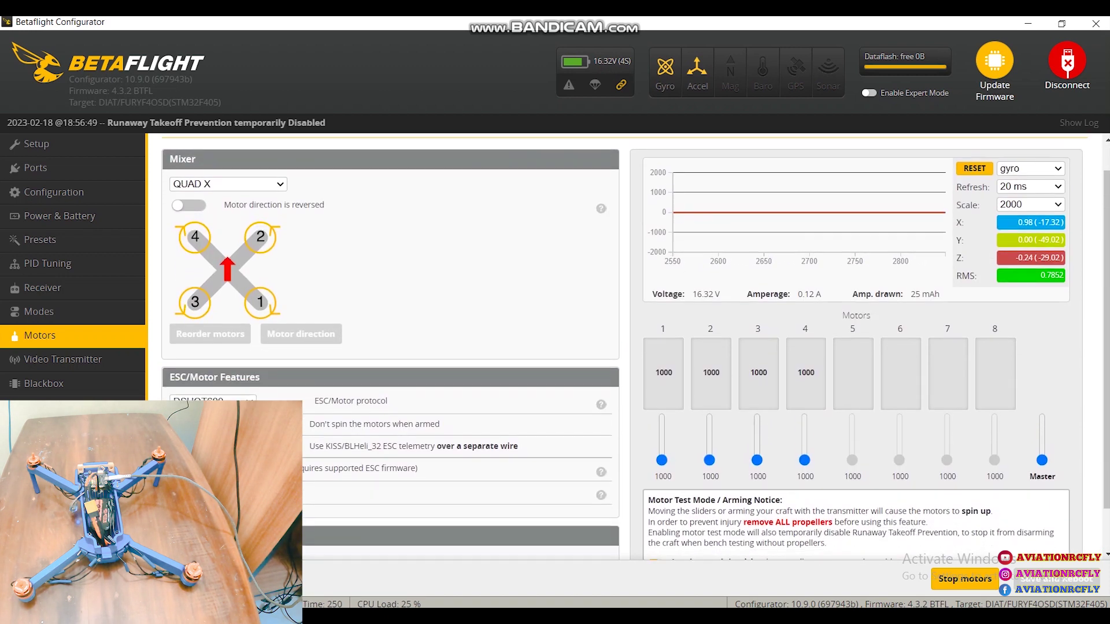
scroll(636, 346, down, 1)
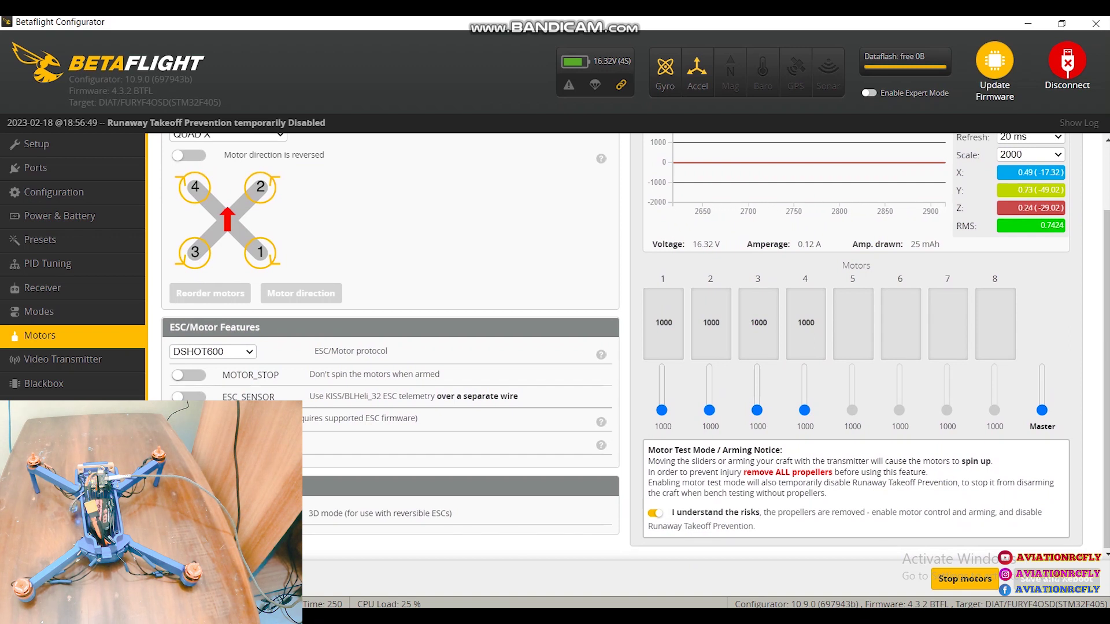
click(654, 512)
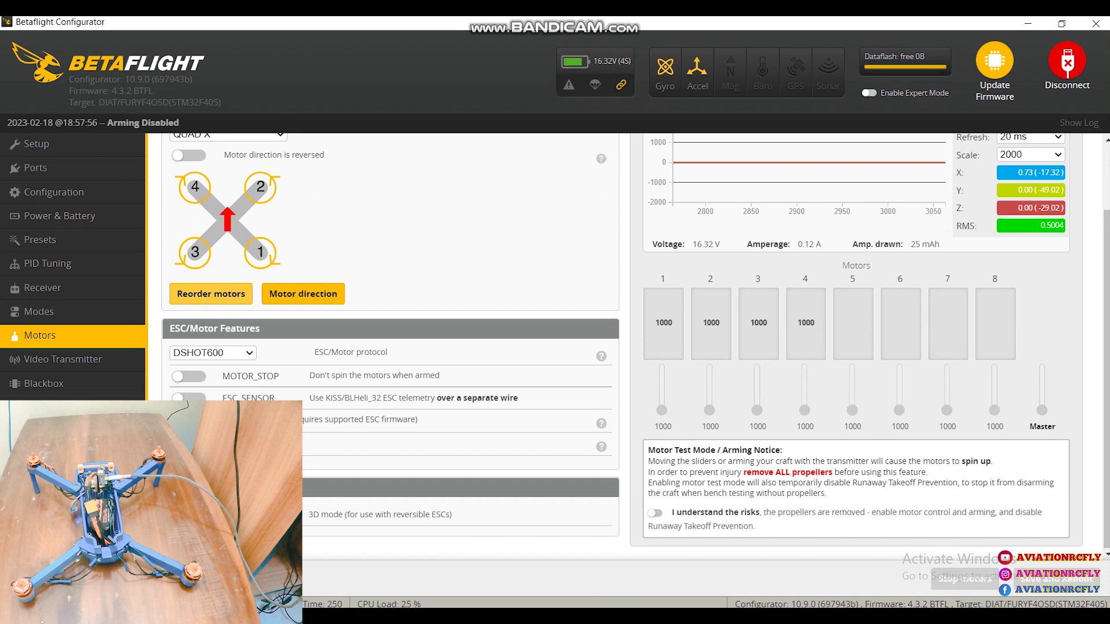
Reorder the motors by identifying the spinning ones as rear right, front right, rear left and front left, and save the order
click(211, 293)
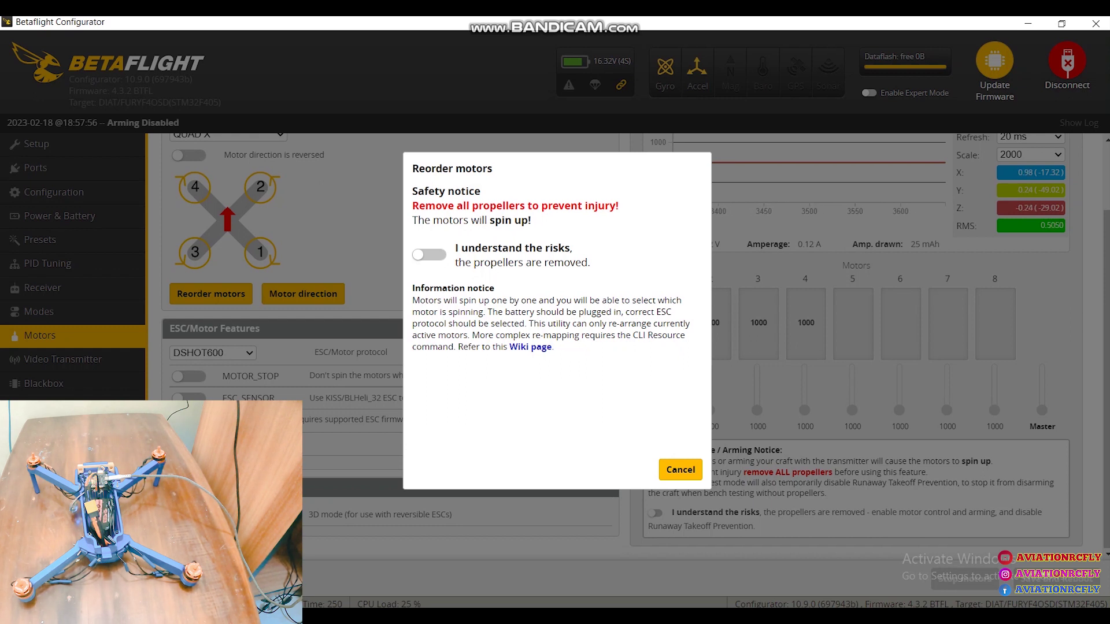
click(429, 255)
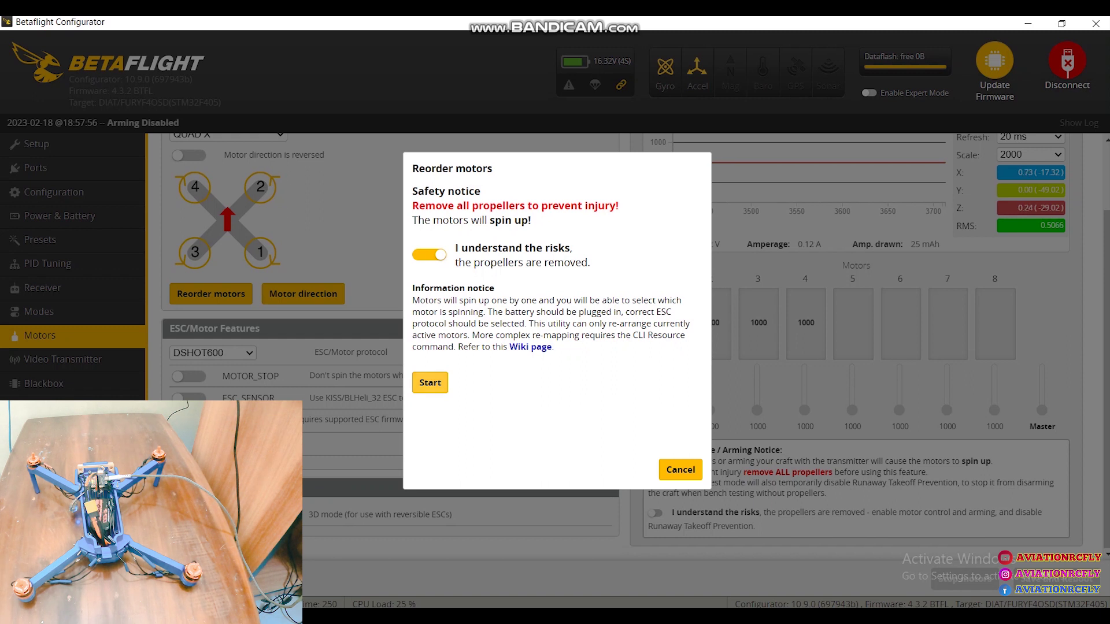
click(430, 382)
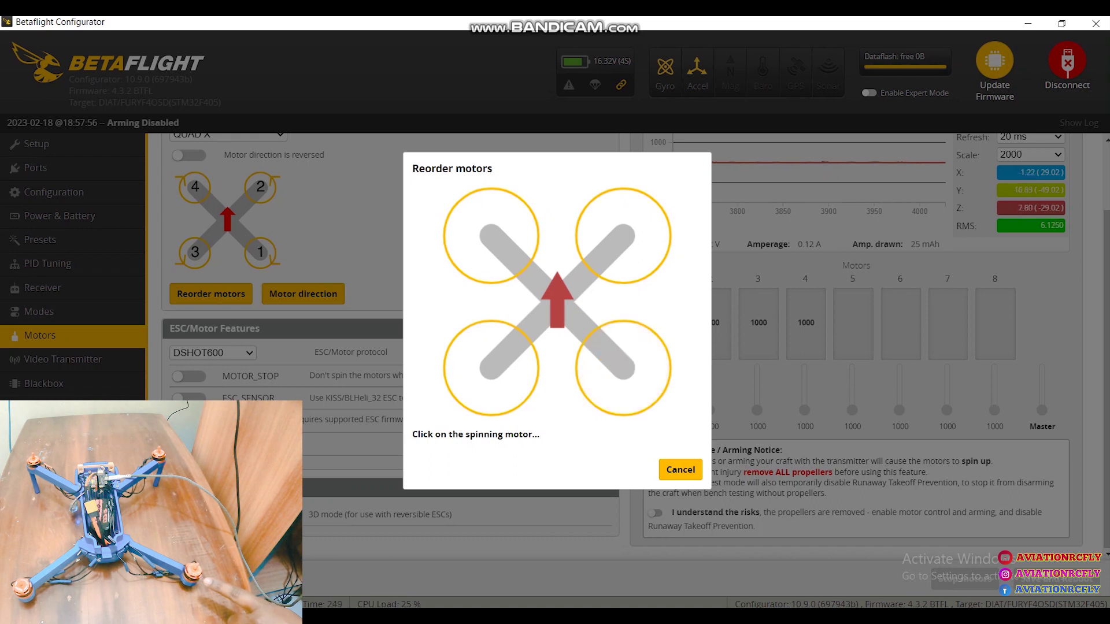
click(623, 367)
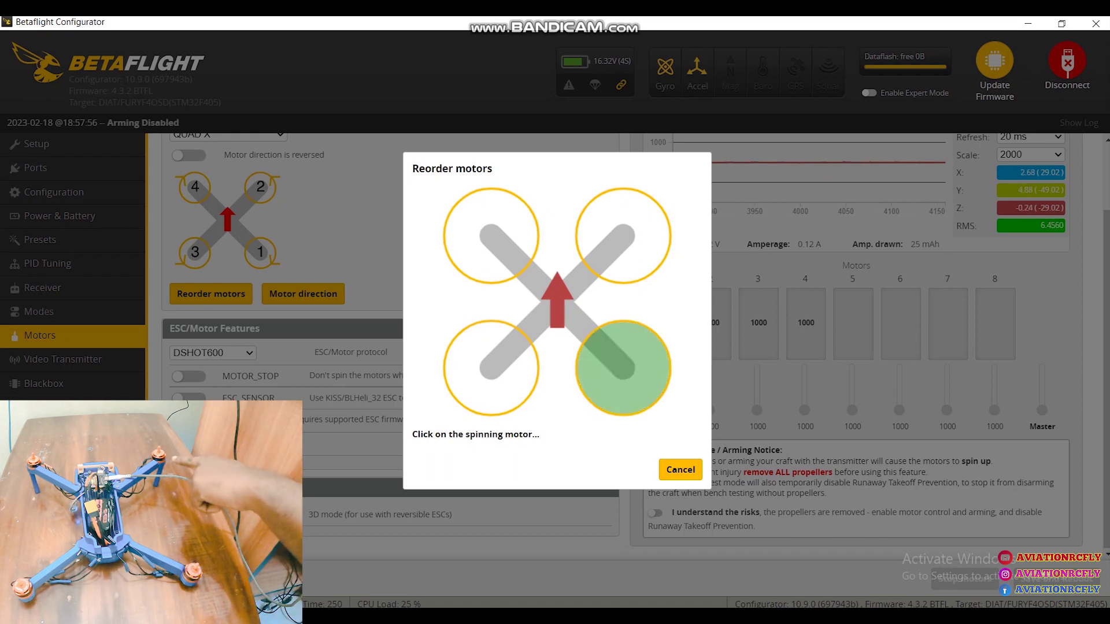
click(623, 236)
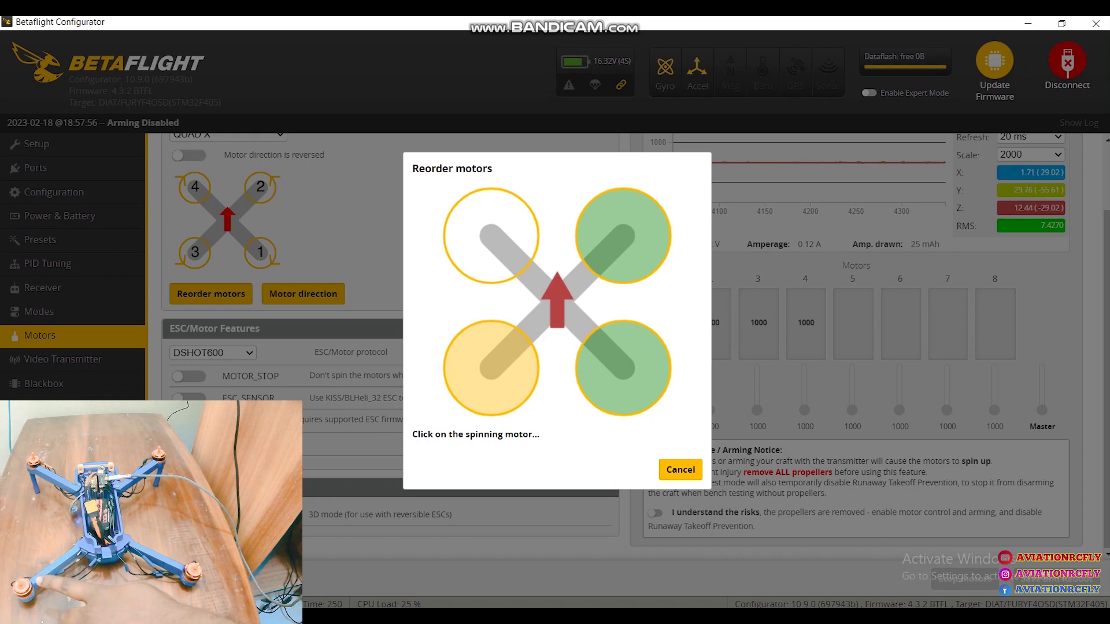
click(491, 368)
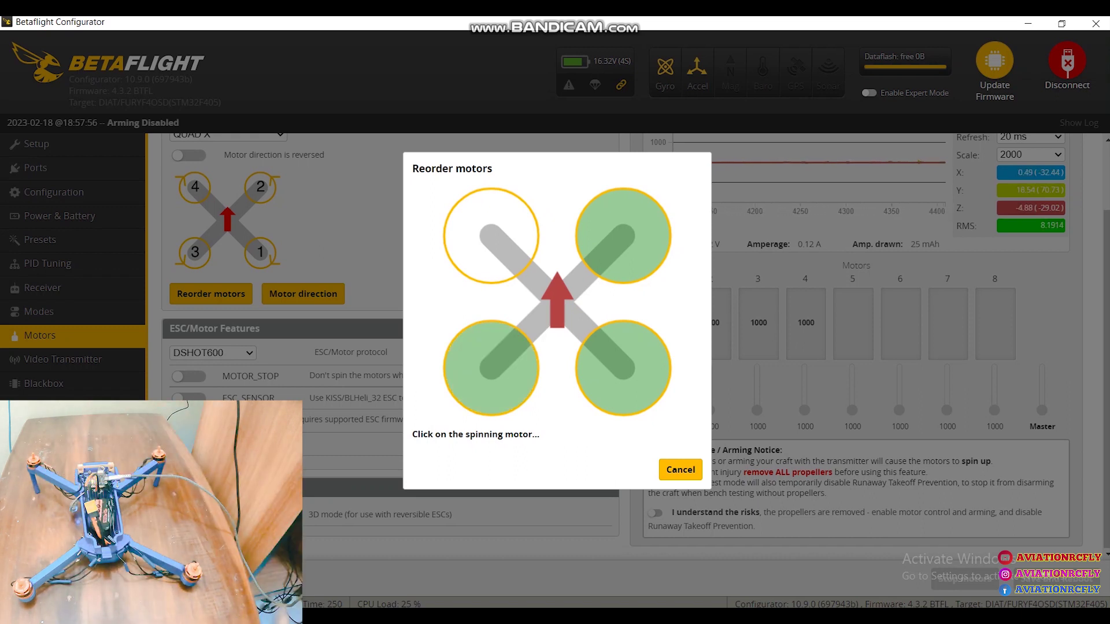
click(491, 236)
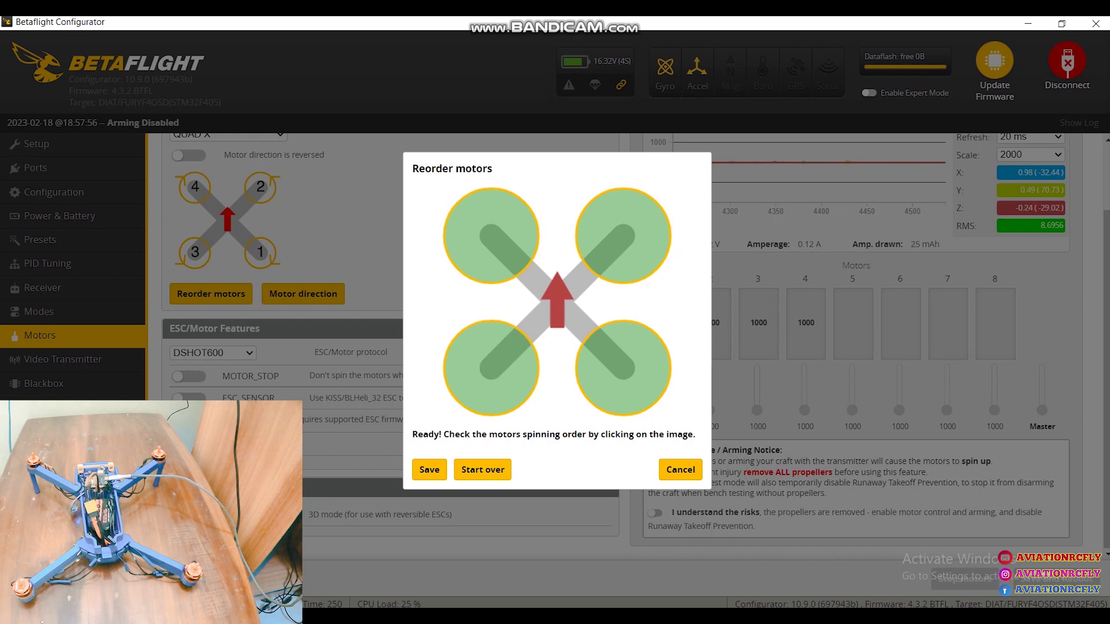
click(428, 469)
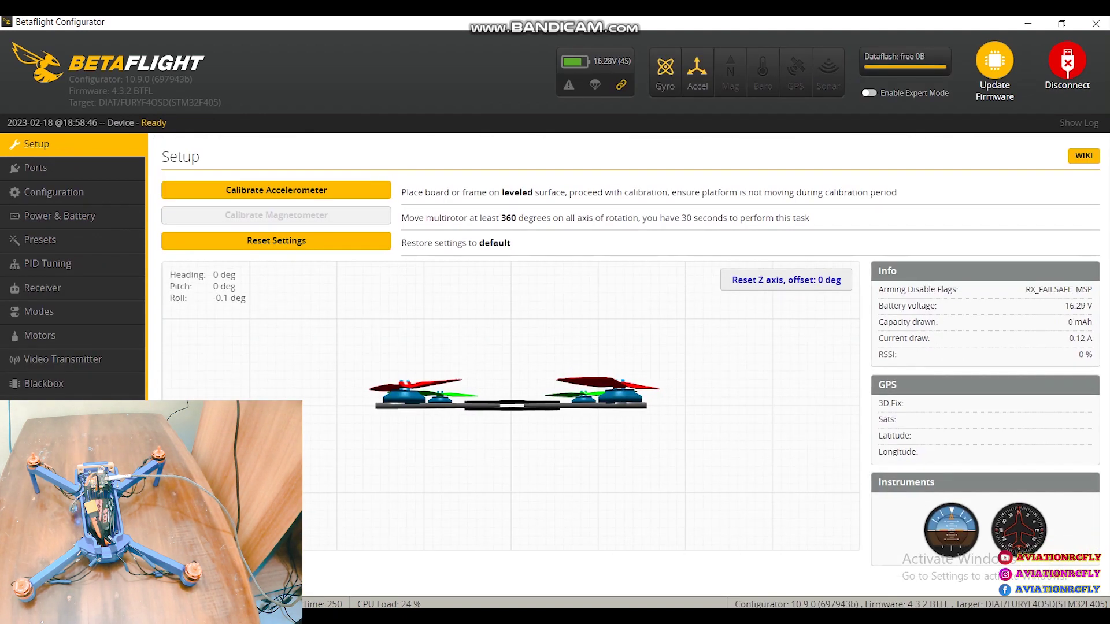
Set motor directions individually with the propeller risk accepted, reversing motor 1 and spinning it before and after the change
click(52, 335)
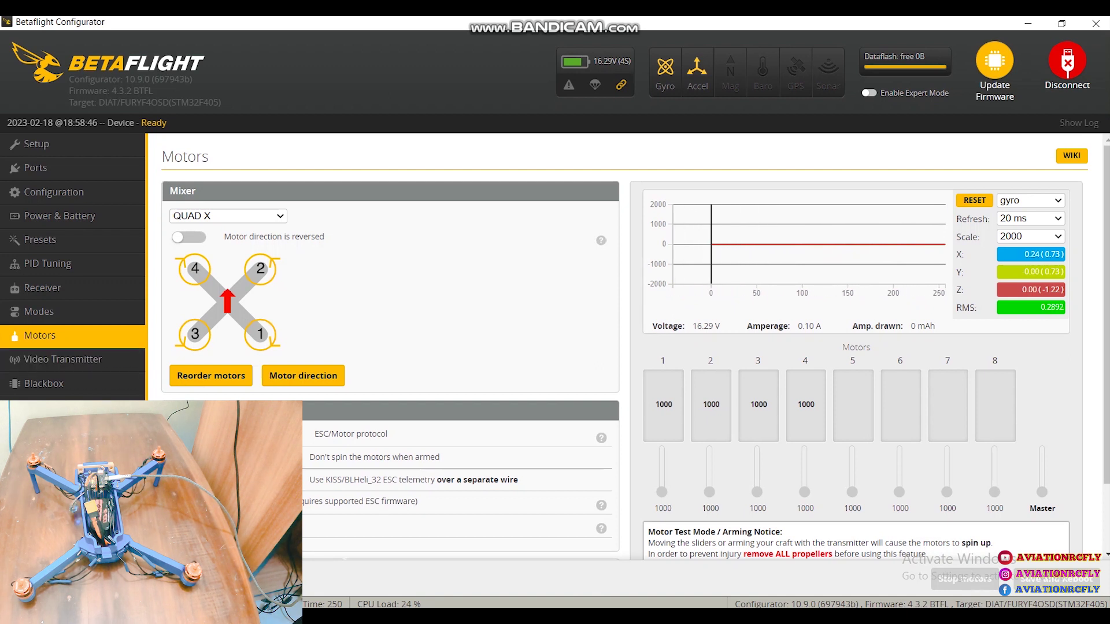
click(302, 375)
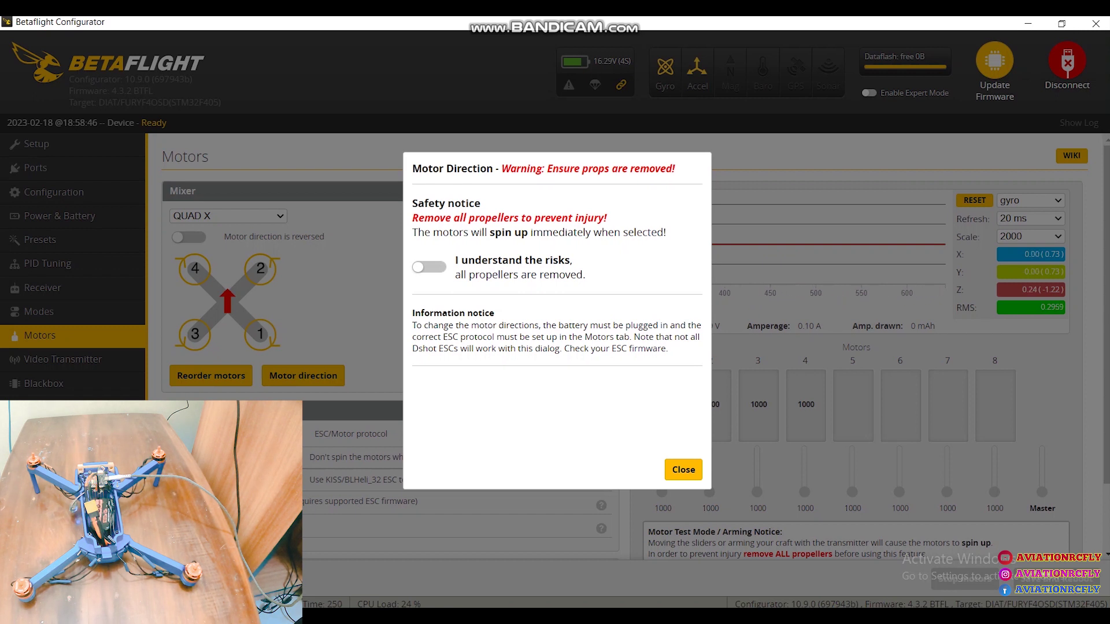
click(429, 267)
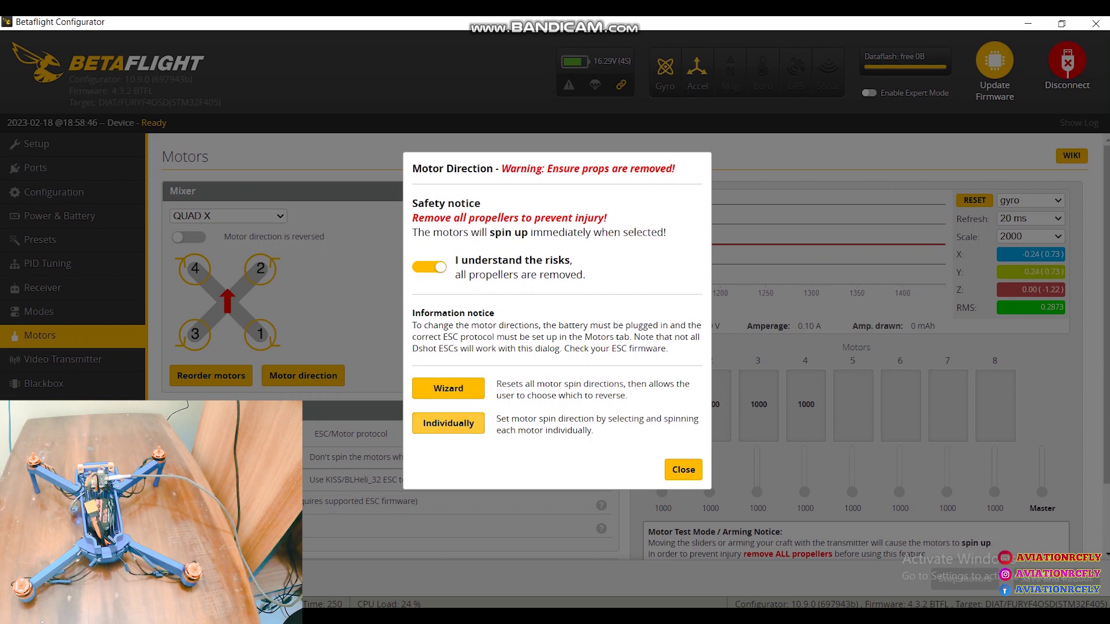
click(448, 423)
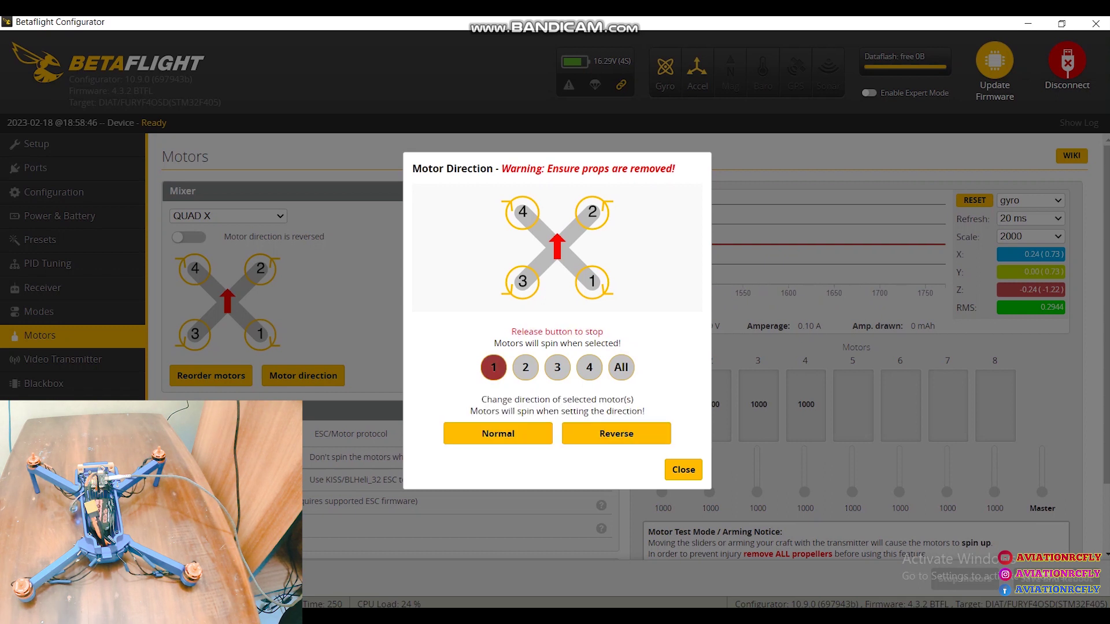
click(493, 367)
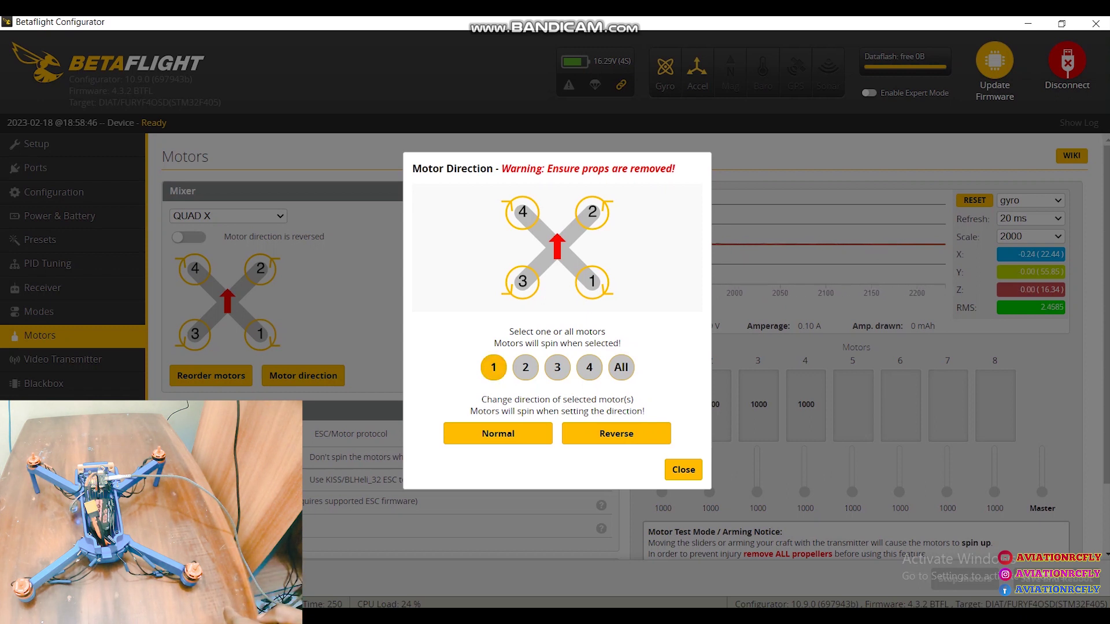
click(493, 367)
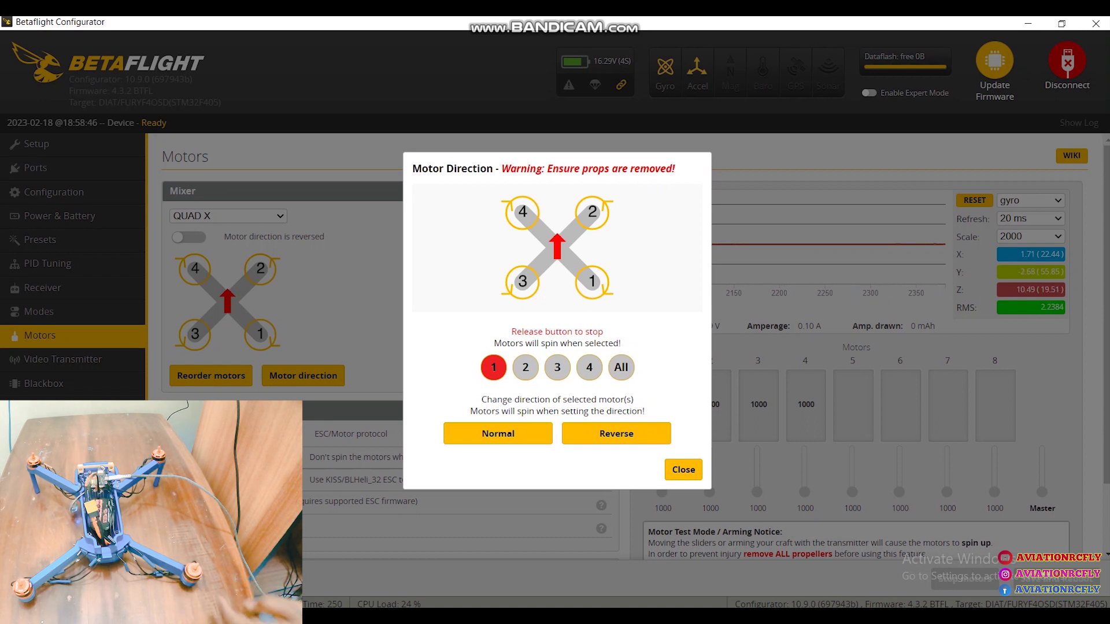
click(616, 433)
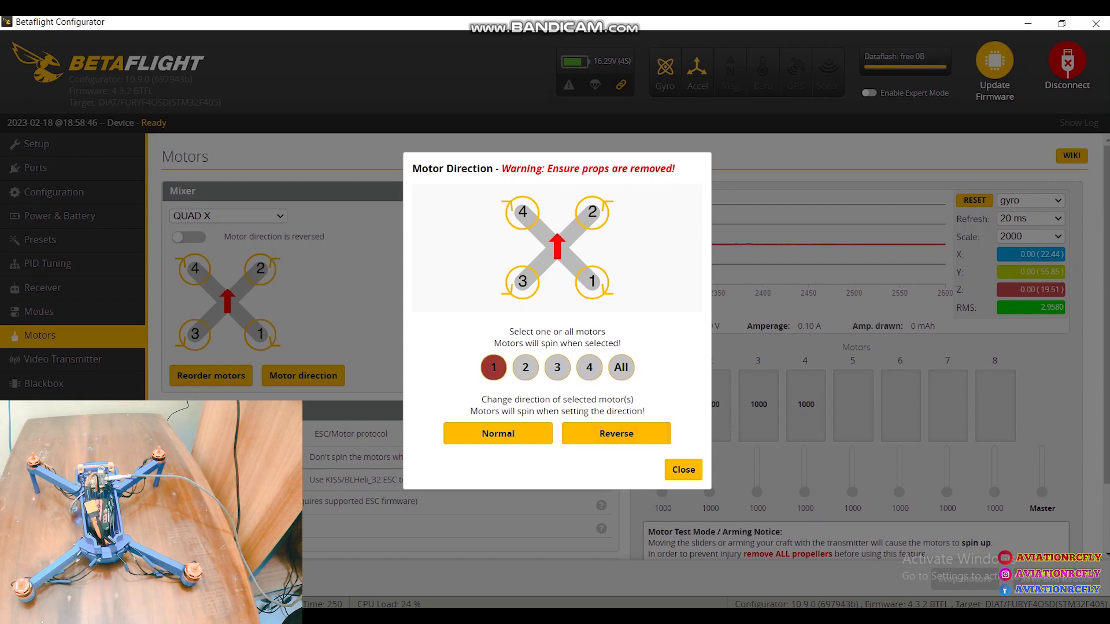
click(493, 367)
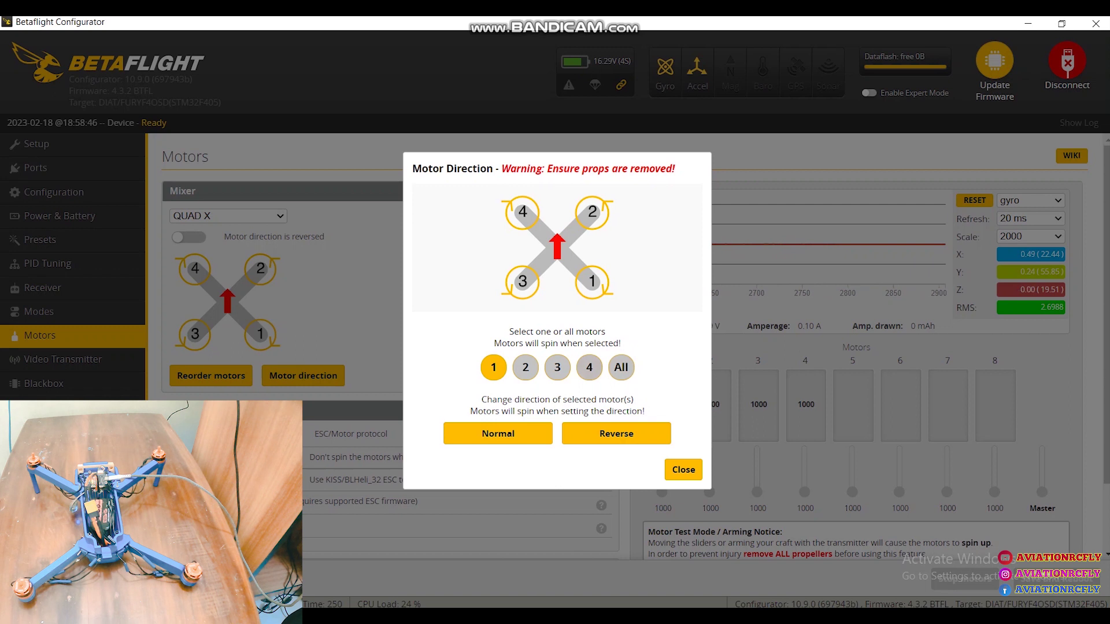
Reverse the spin direction of motor 2, spinning it before and after the change to check its rotation
click(525, 368)
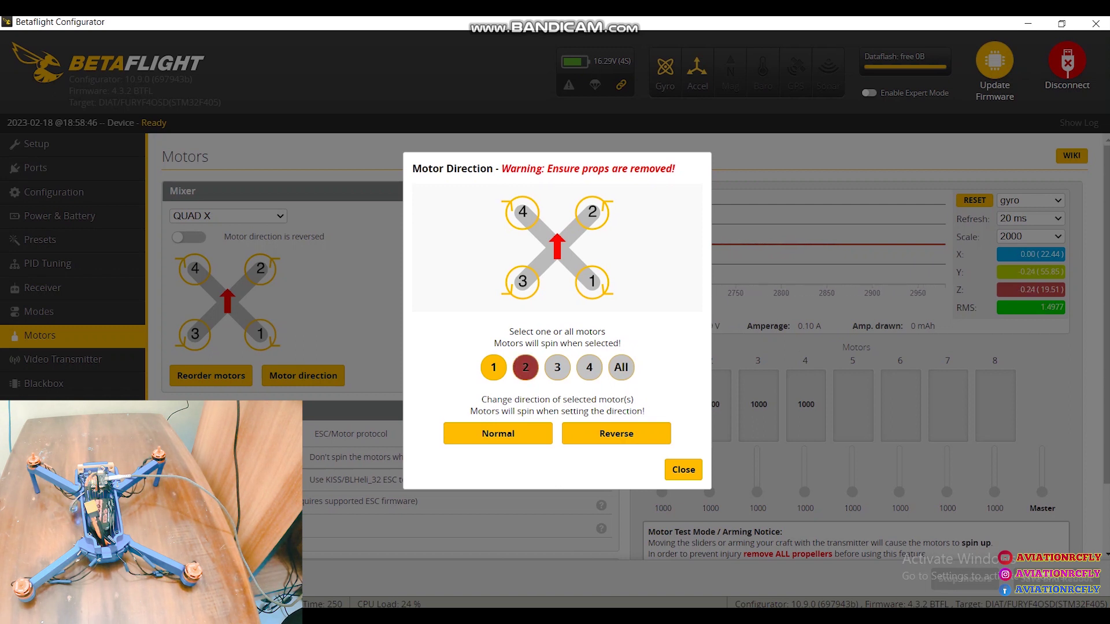
drag(526, 367, 526, 367)
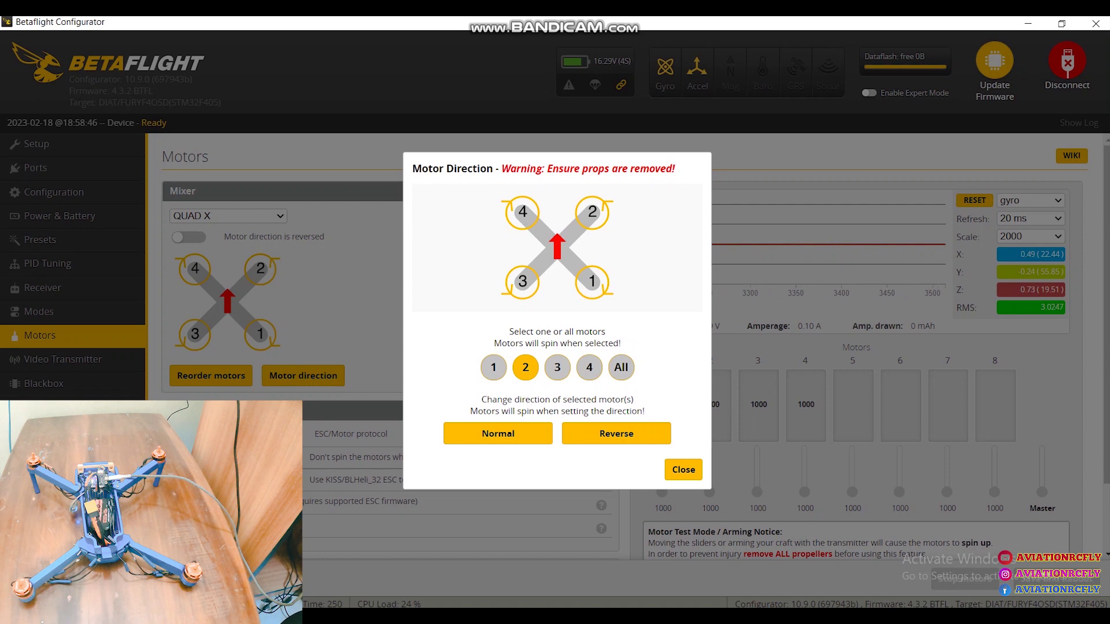
click(616, 434)
click(524, 367)
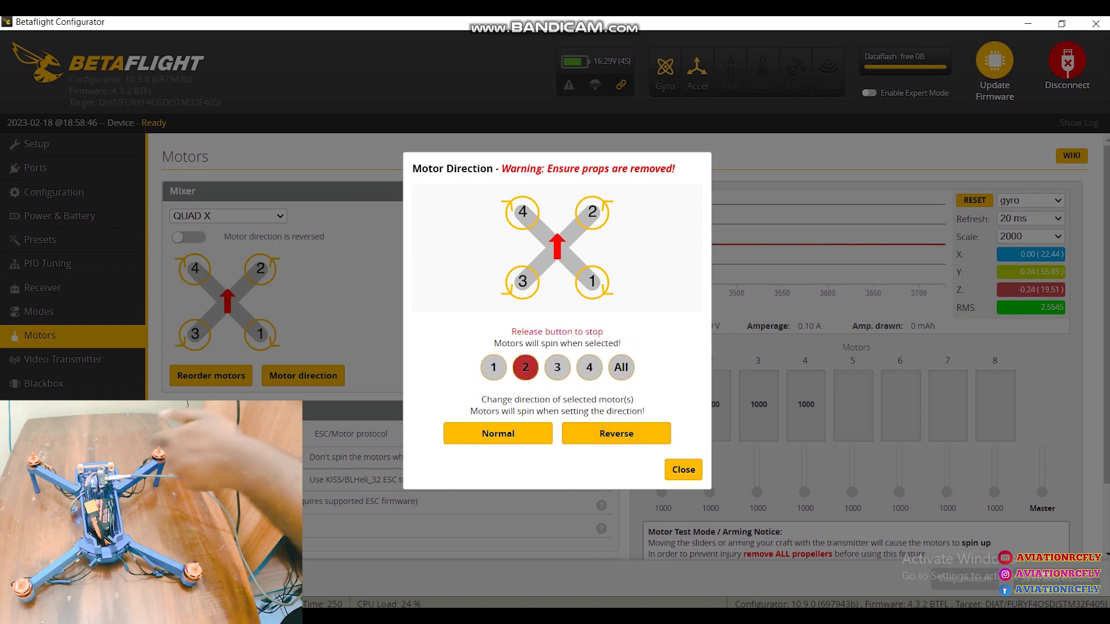
click(526, 367)
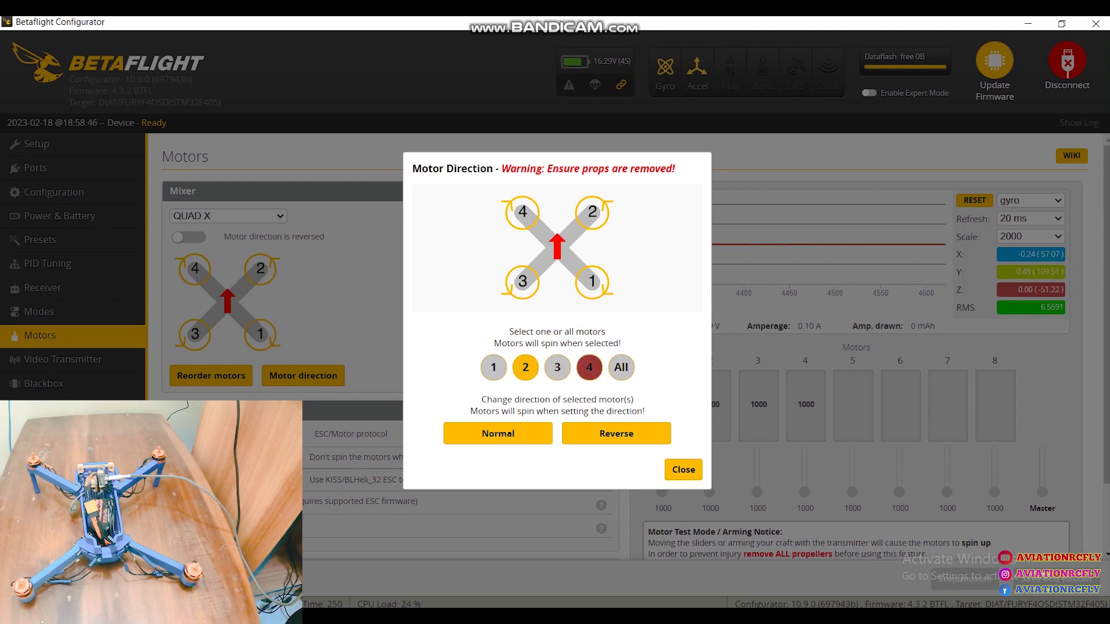
Reverse the spin direction of motor 4, check its rotation with a test spin, and finish the motor direction setup
click(589, 367)
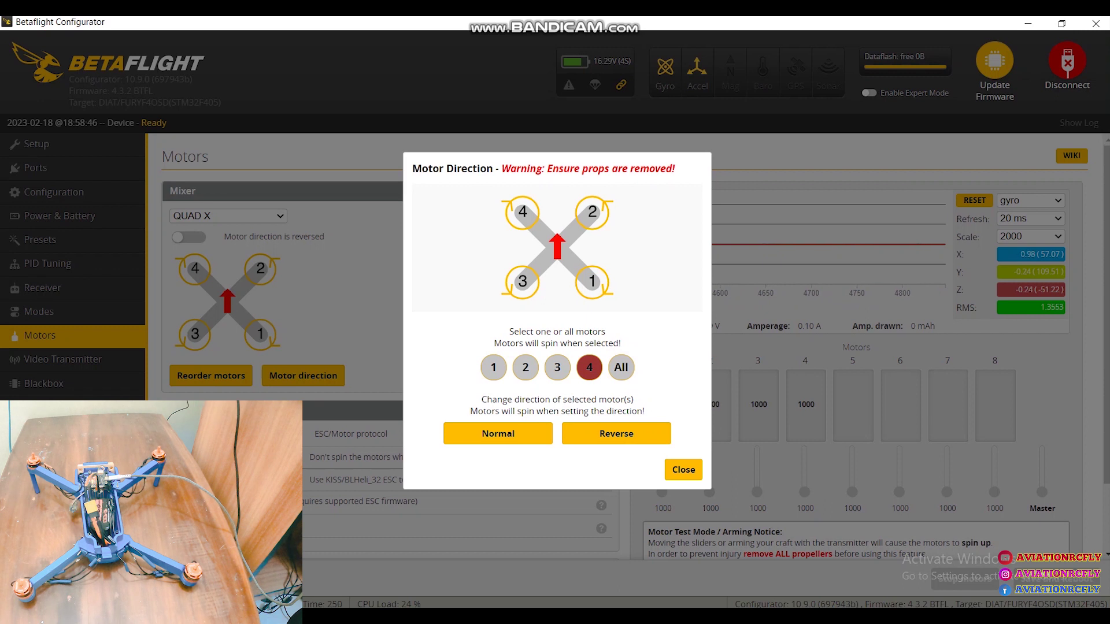
drag(589, 367, 589, 367)
click(616, 433)
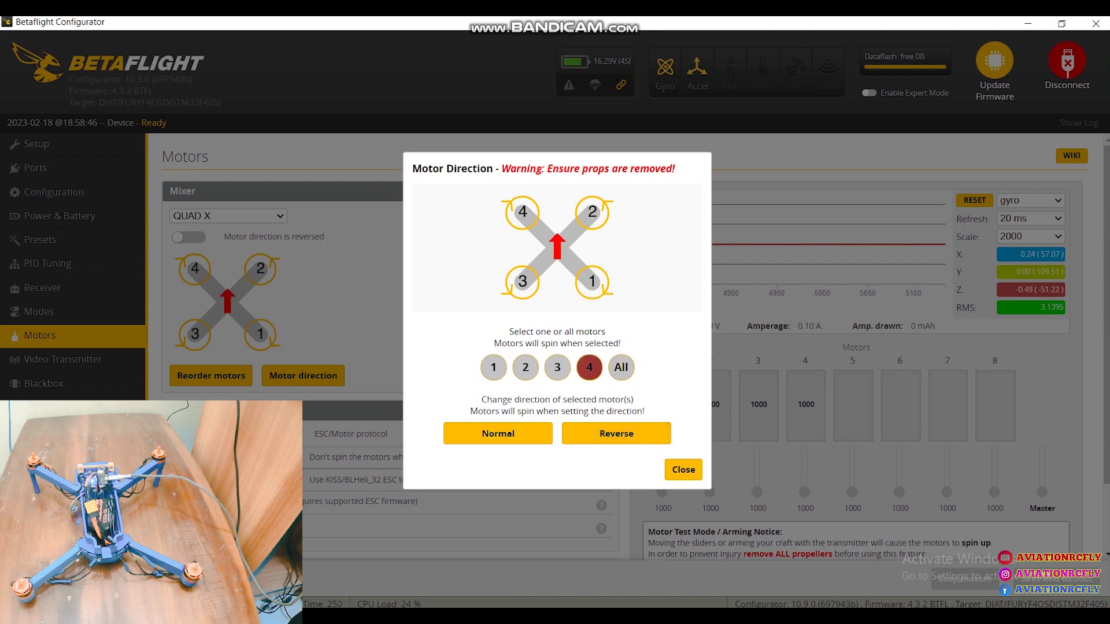
drag(589, 367, 589, 367)
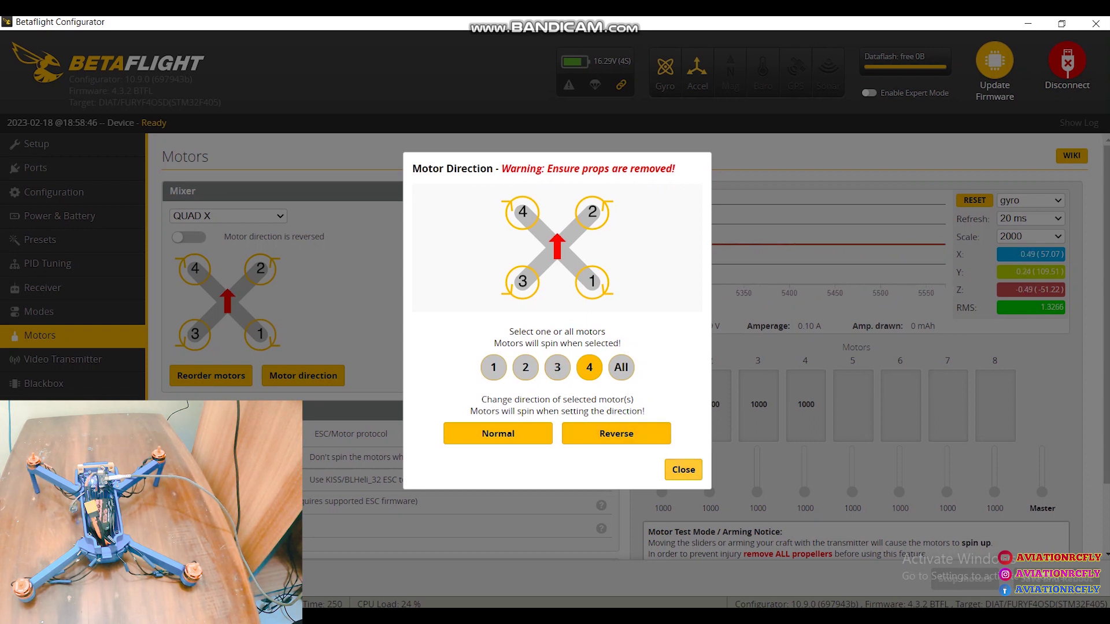
click(683, 470)
scroll(621, 347, down, 2)
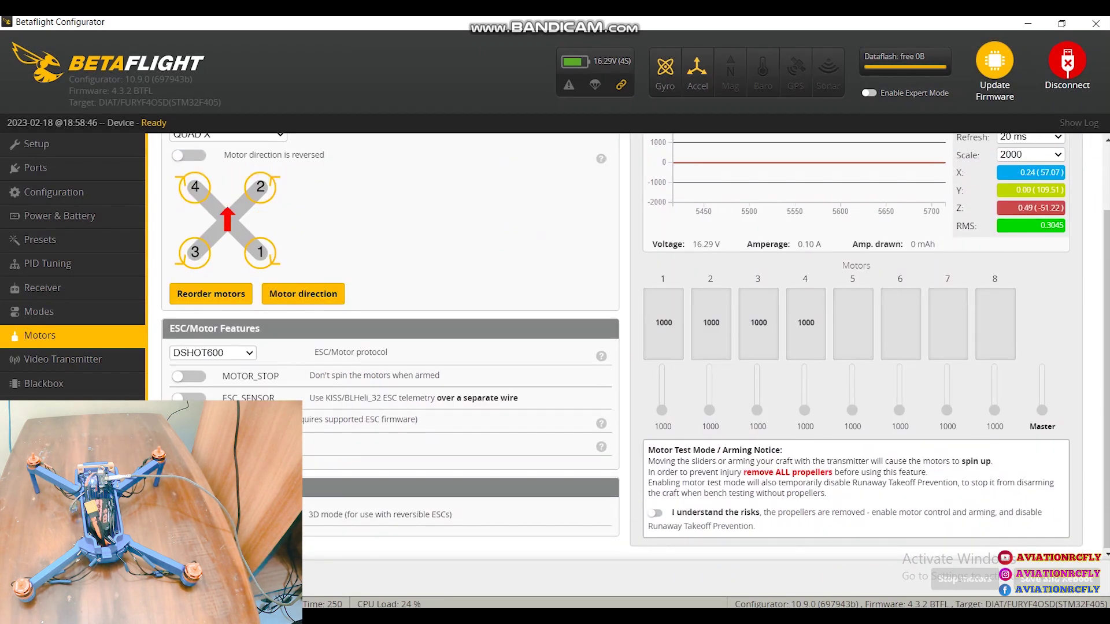
Enable motor test mode, spin all four motors together at 1042 and 1084, stop them, and disable test mode
click(655, 513)
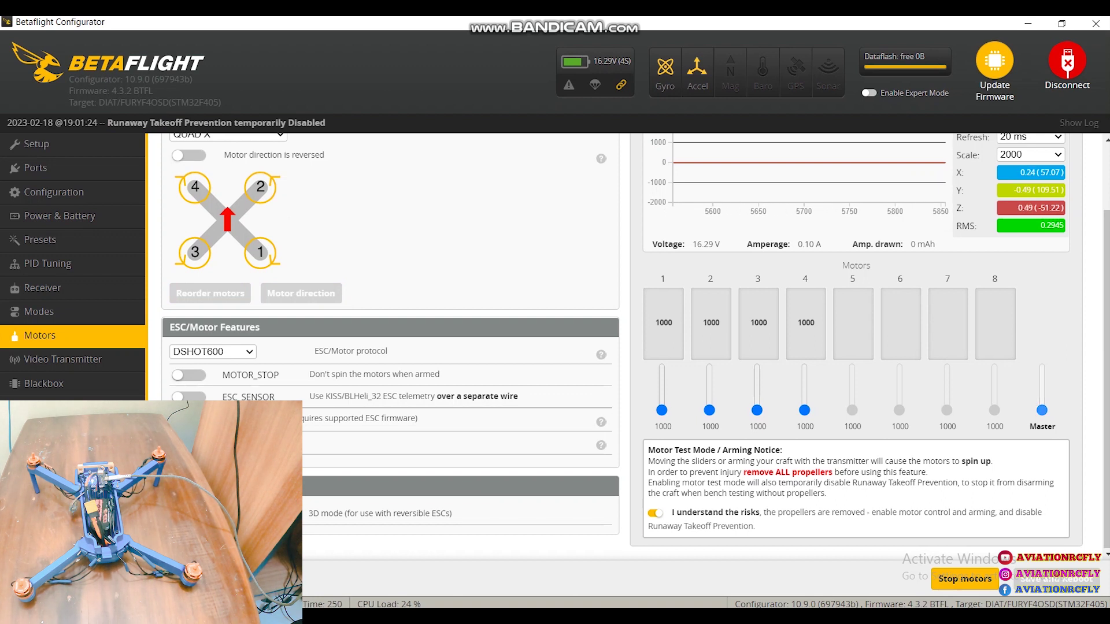
drag(1042, 410, 1041, 409)
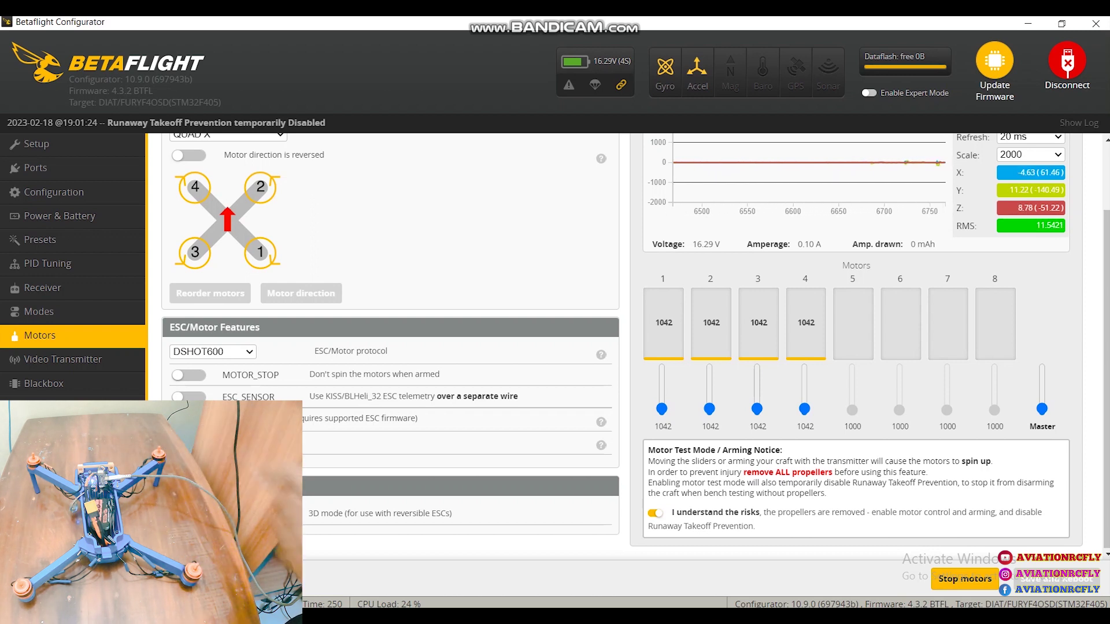
drag(1041, 408, 1041, 407)
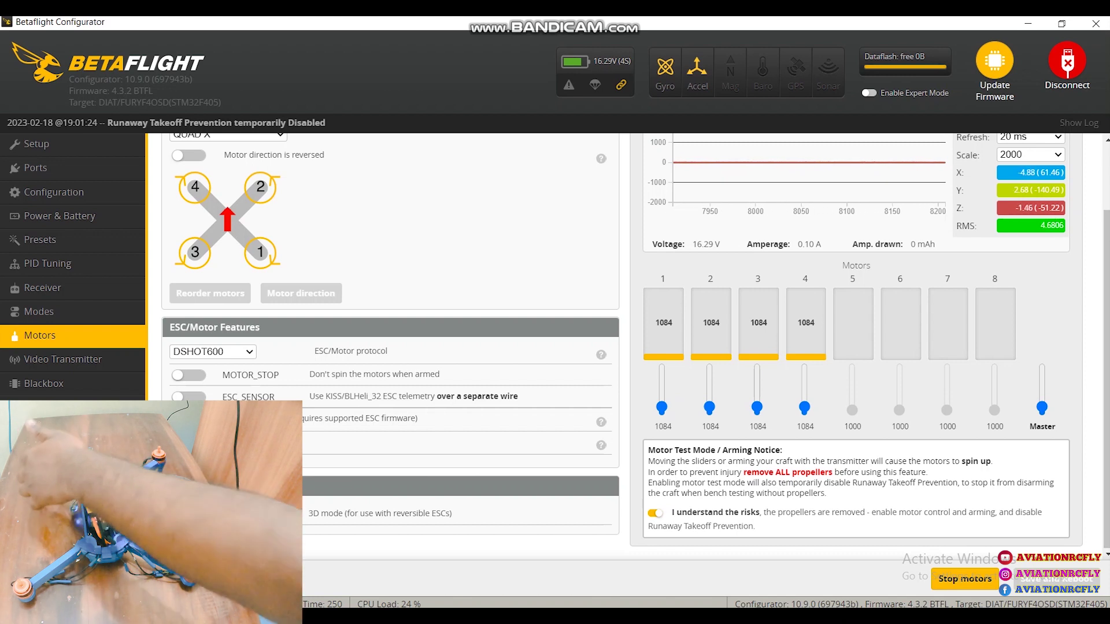
drag(1042, 407, 1041, 411)
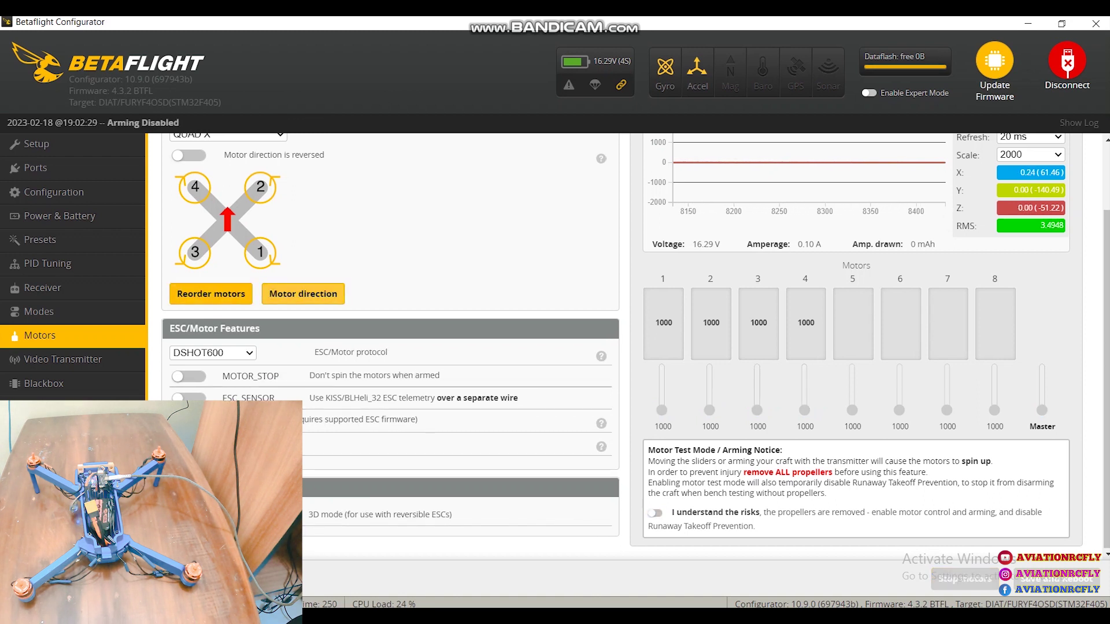
Set motor 4's spin direction individually to Normal, spinning it before and after the change, and close the motor direction setup
click(302, 294)
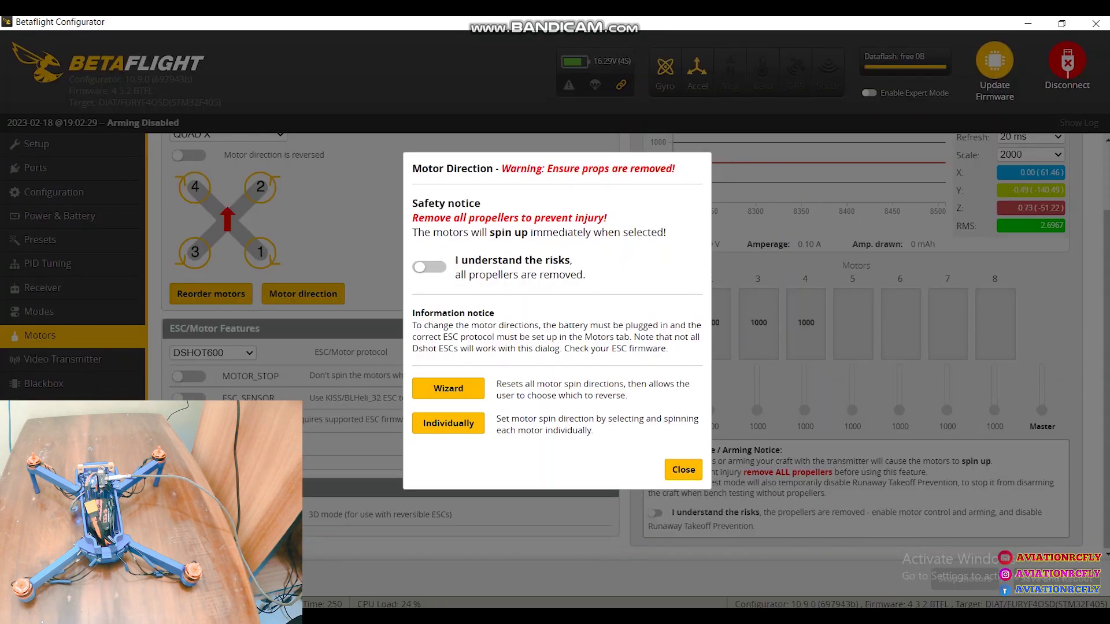
click(448, 423)
click(589, 367)
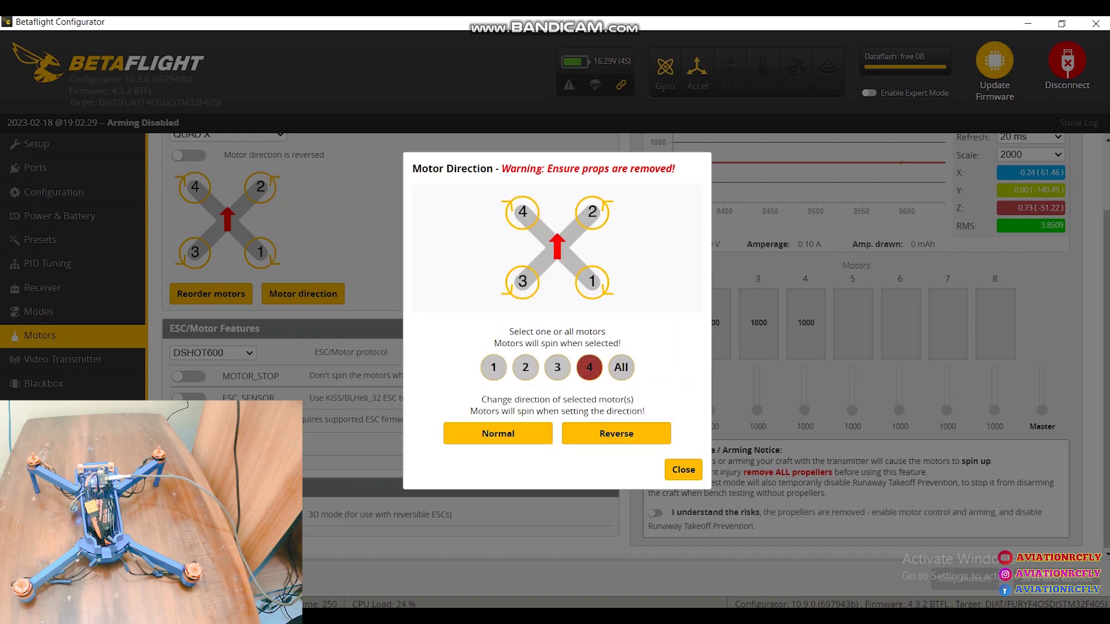
click(589, 367)
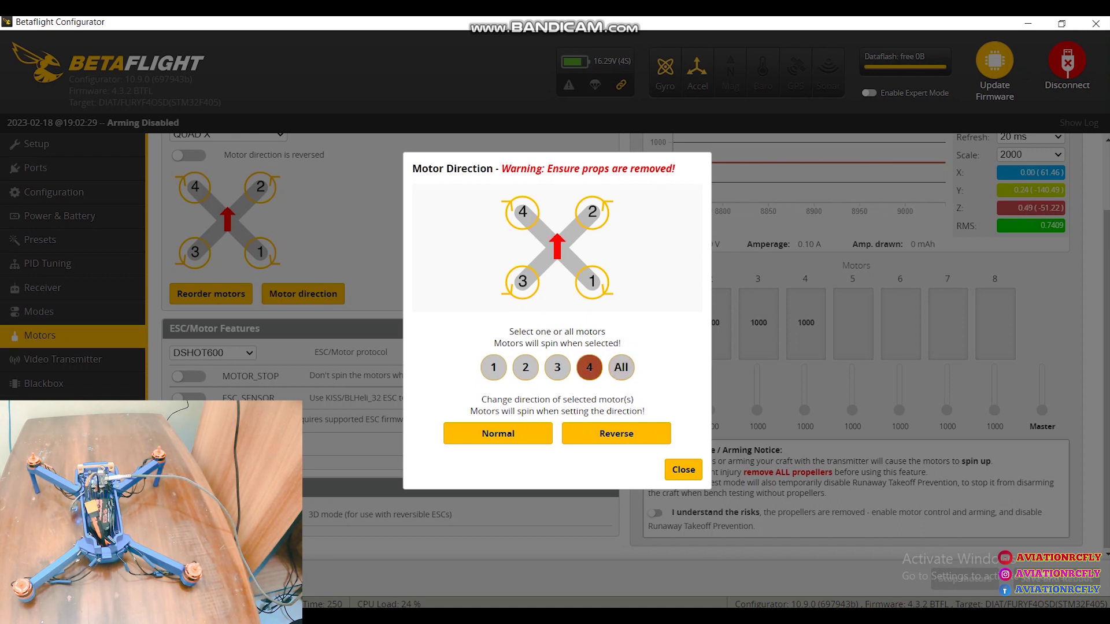
click(498, 433)
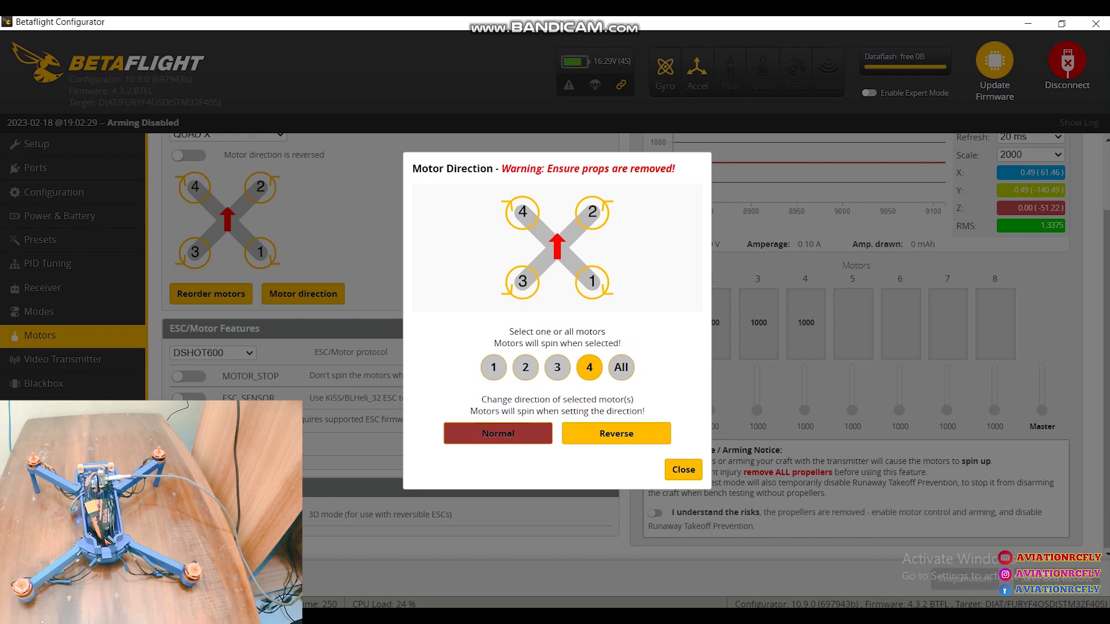
click(589, 367)
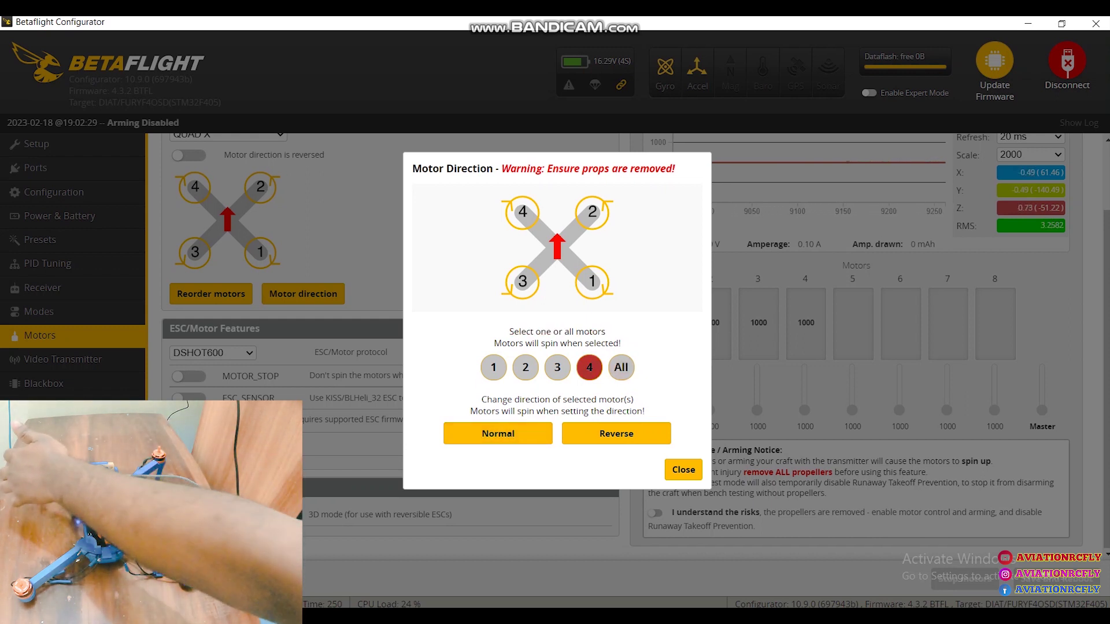
click(498, 433)
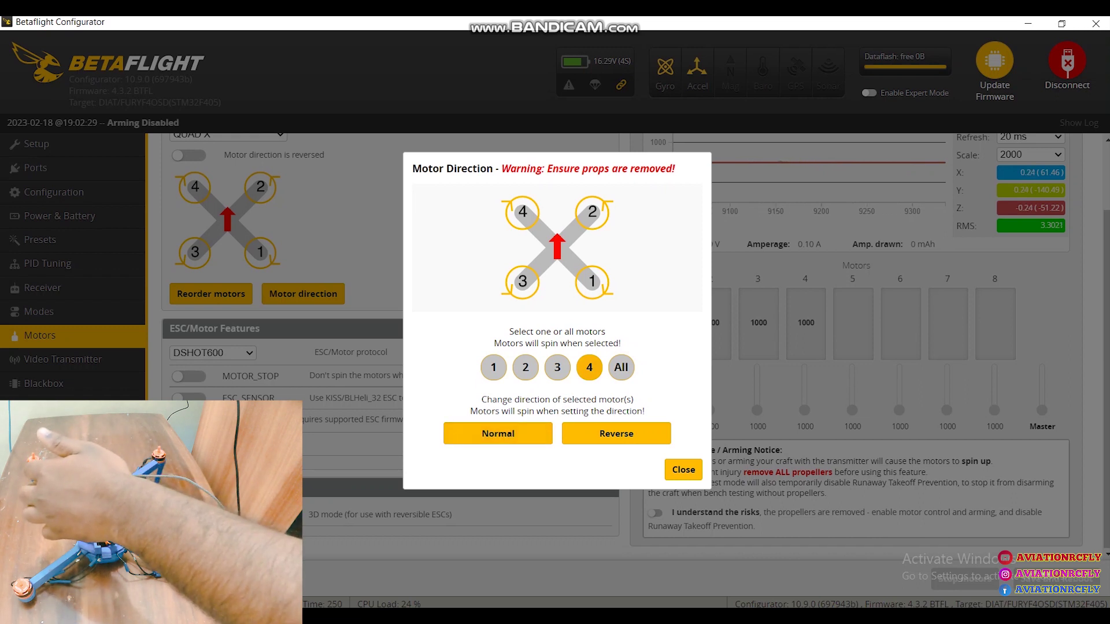
click(589, 367)
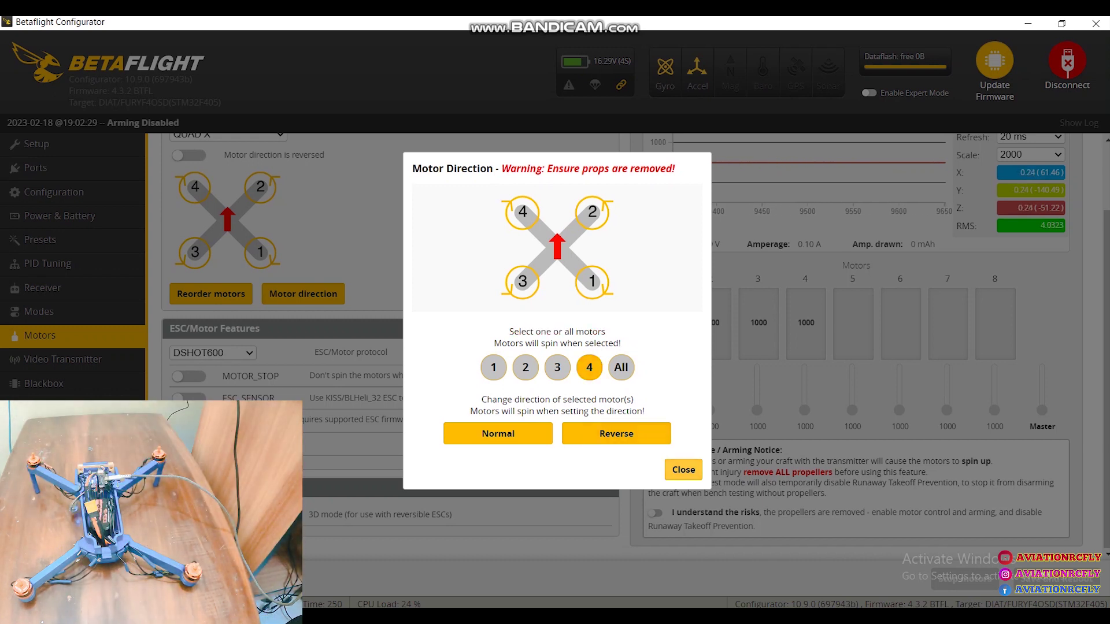
click(682, 469)
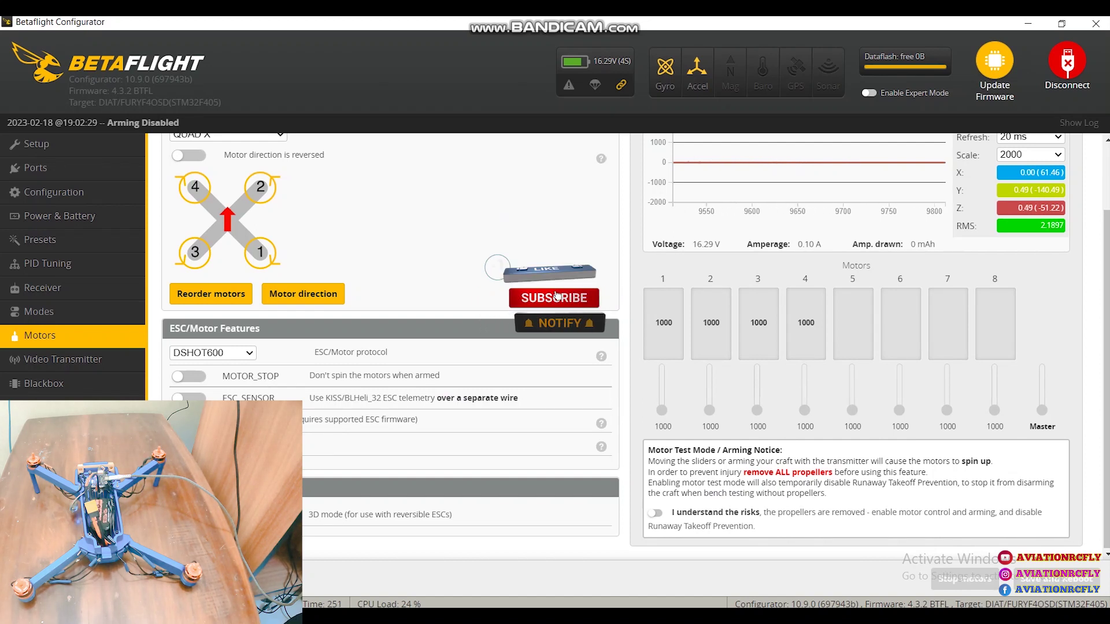
Enable motor test mode again, spin all four motors together up to 1098, and return them to 1000
click(654, 512)
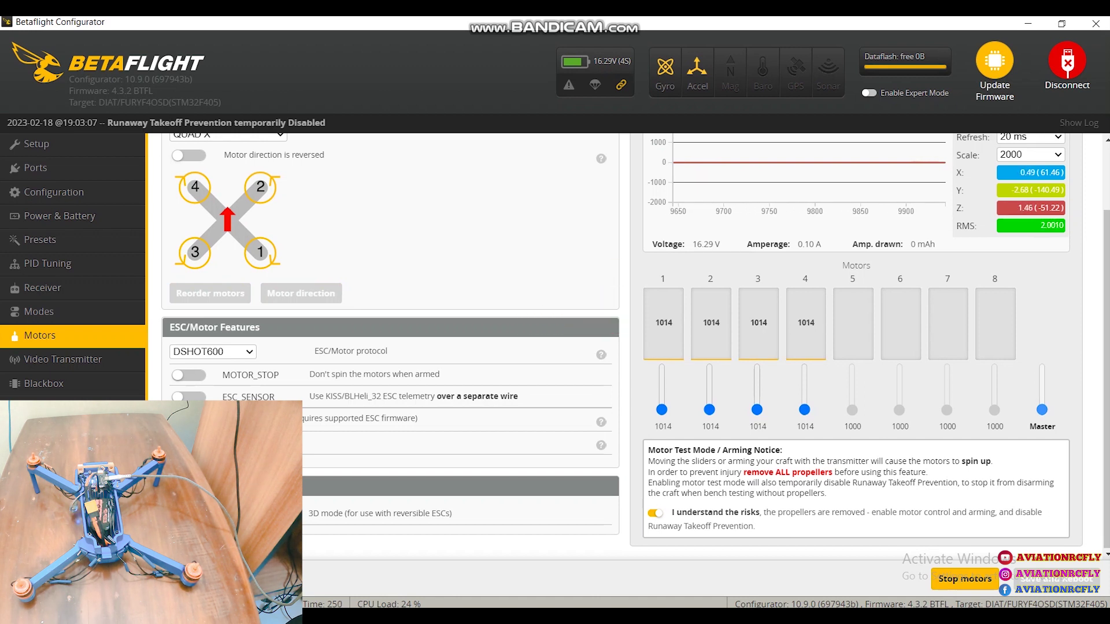
drag(1041, 410, 1042, 405)
scroll(1042, 407, down, 2)
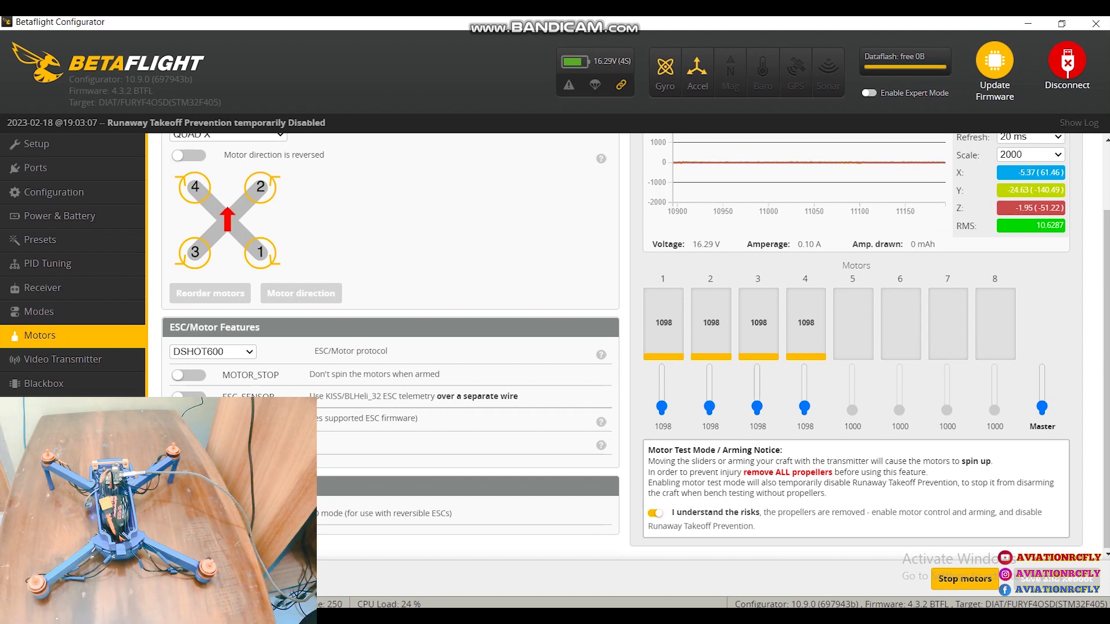
drag(1042, 407, 1041, 411)
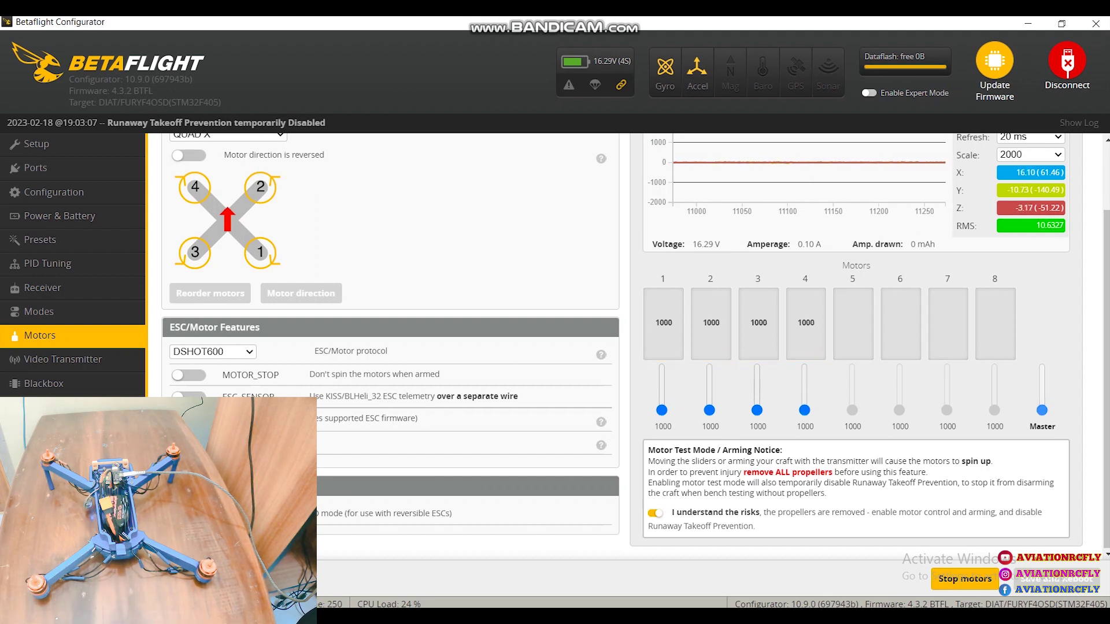